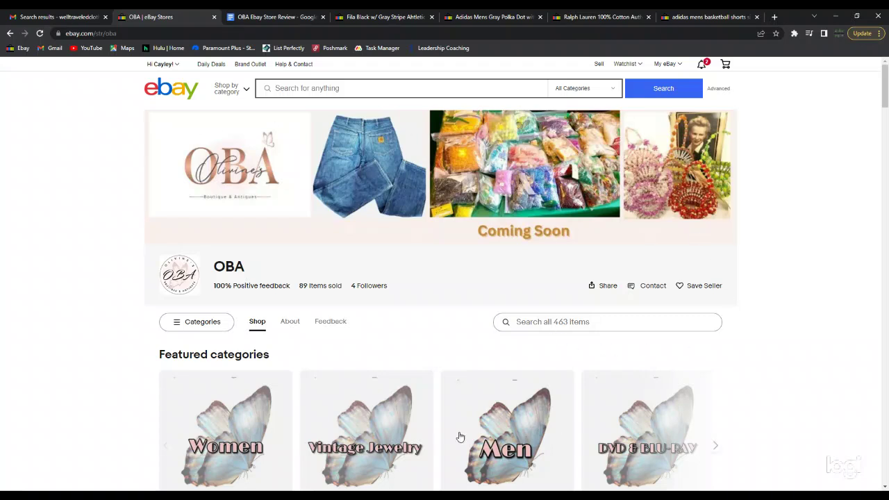
# Examine the OBA storefront's banner, featured categories, newly listed items, auctions ending soon, best sellers and plus-size promotion.
pyautogui.scroll(-1, 375, 431)
pyautogui.scroll(1, 362, 372)
pyautogui.scroll(-5, 284, 236)
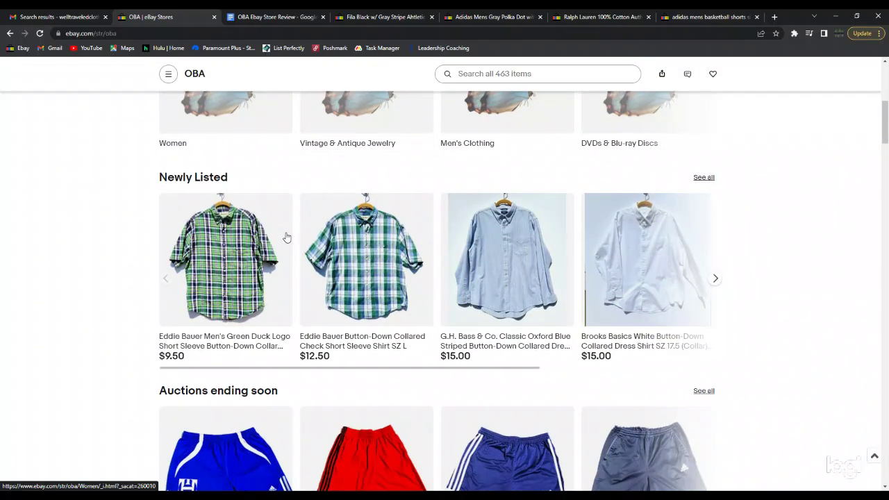
pyautogui.scroll(-2, 293, 240)
pyautogui.scroll(-7, 294, 241)
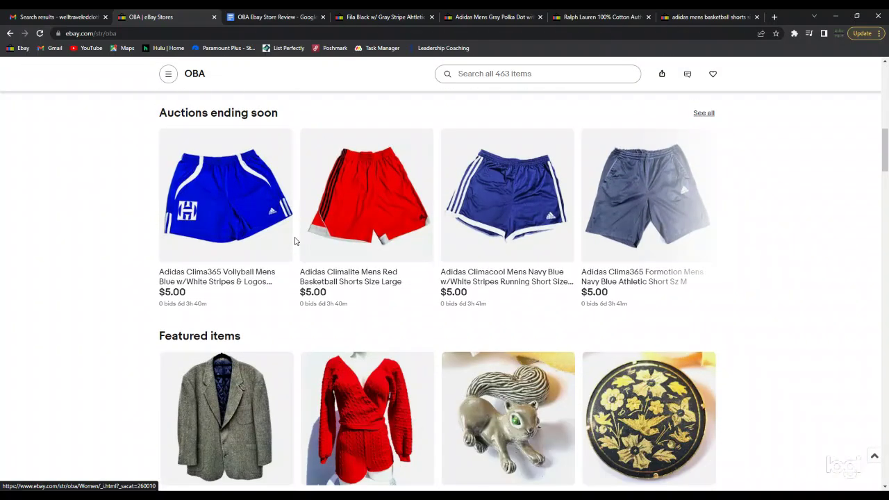
pyautogui.scroll(-3, 294, 241)
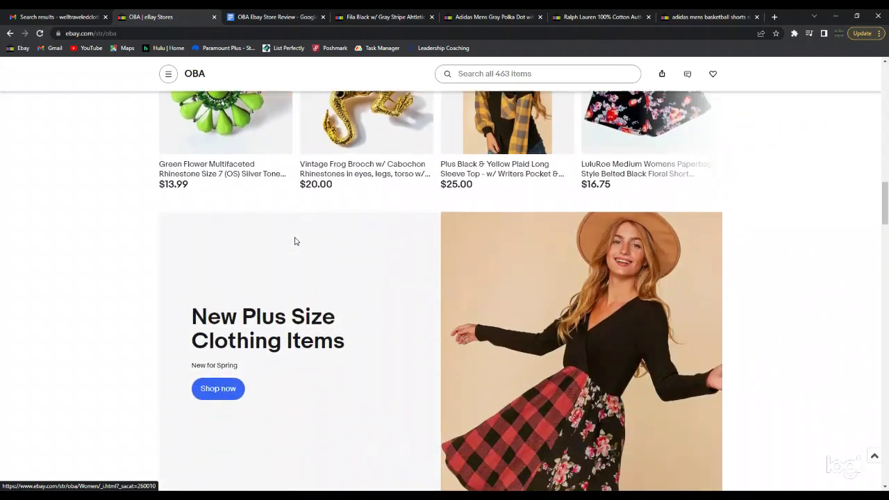
pyautogui.scroll(1, 295, 241)
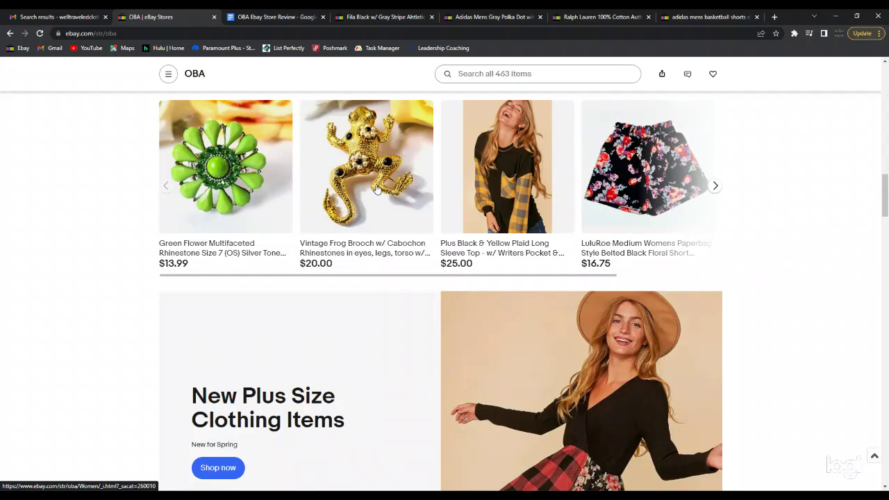
pyautogui.scroll(6, 375, 189)
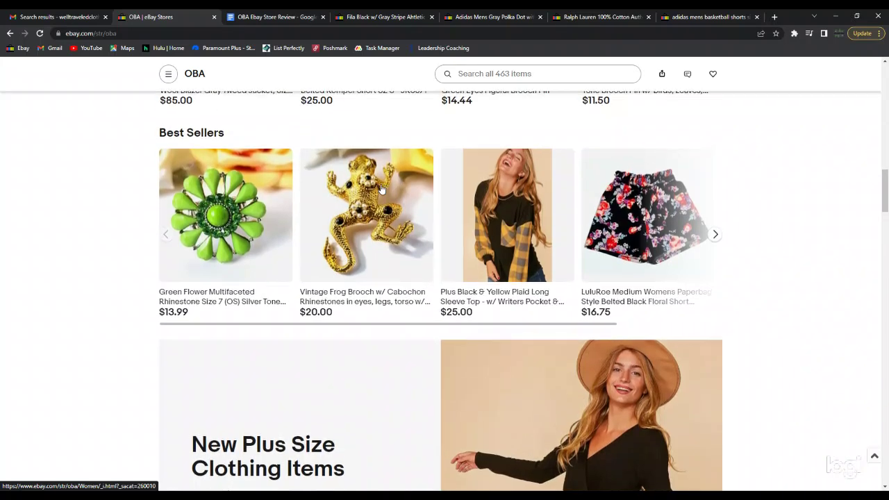
pyautogui.scroll(10, 367, 254)
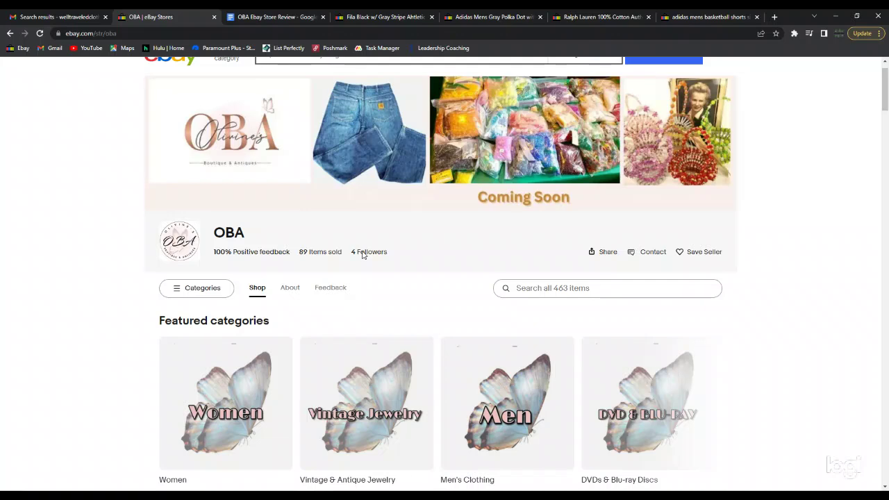
# Open the store's About section and examine its description, listing schedule and video.
pyautogui.click(289, 292)
pyautogui.scroll(-2, 360, 302)
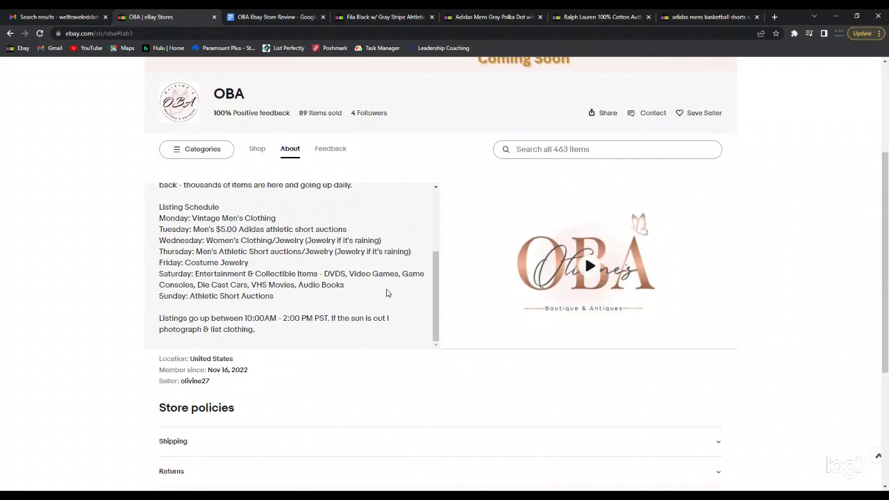
pyautogui.scroll(4, 360, 303)
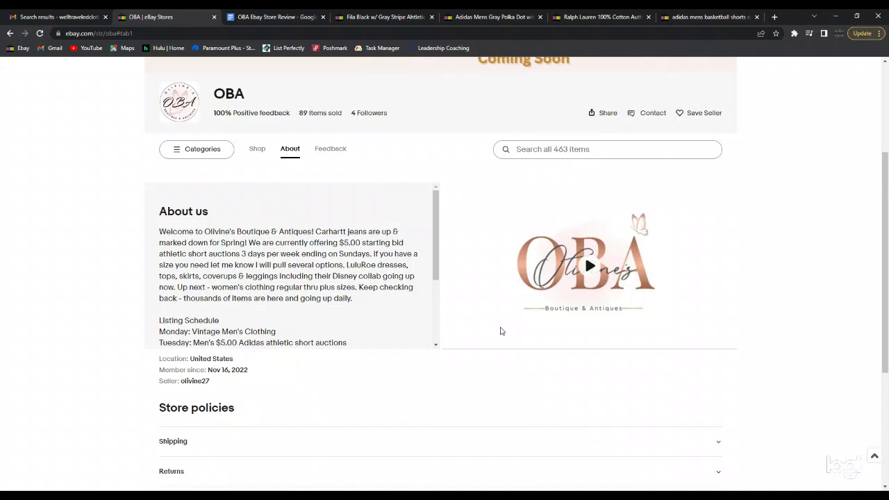
pyautogui.scroll(-2, 488, 353)
pyautogui.scroll(3, 474, 355)
pyautogui.scroll(1, 357, 308)
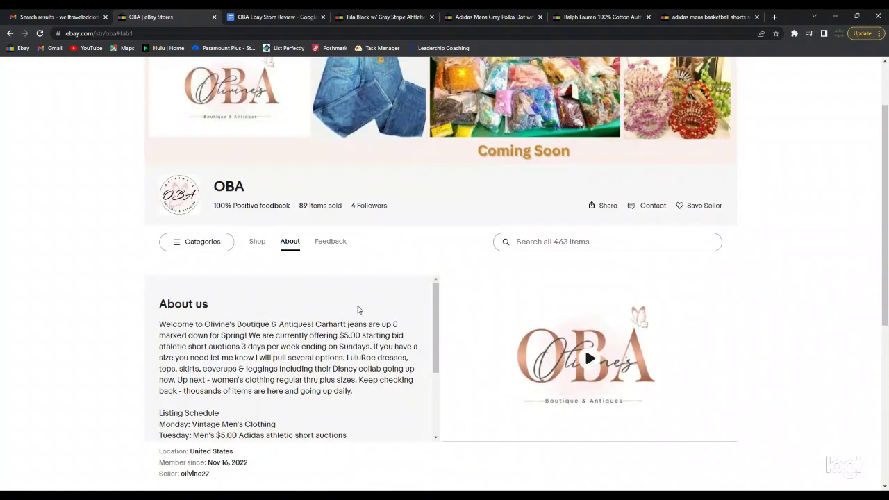
pyautogui.scroll(-1, 275, 336)
pyautogui.scroll(1, 273, 321)
# Highlight the About us text, clear it, and highlight only "Keep checking back - thousands of items are here and going up daily.".
pyautogui.moveTo(159, 303); pyautogui.dragTo(398, 442)
pyautogui.scroll(3, 302, 352)
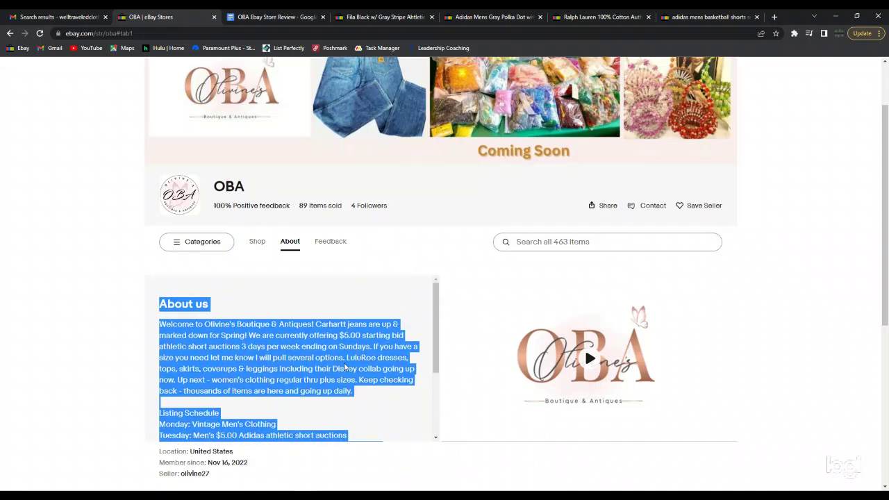
pyautogui.click(238, 333)
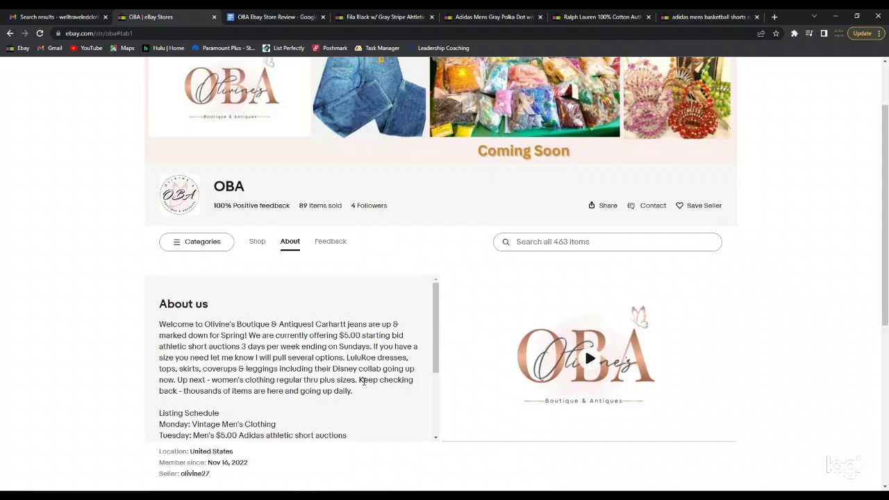
pyautogui.moveTo(360, 380); pyautogui.dragTo(390, 396)
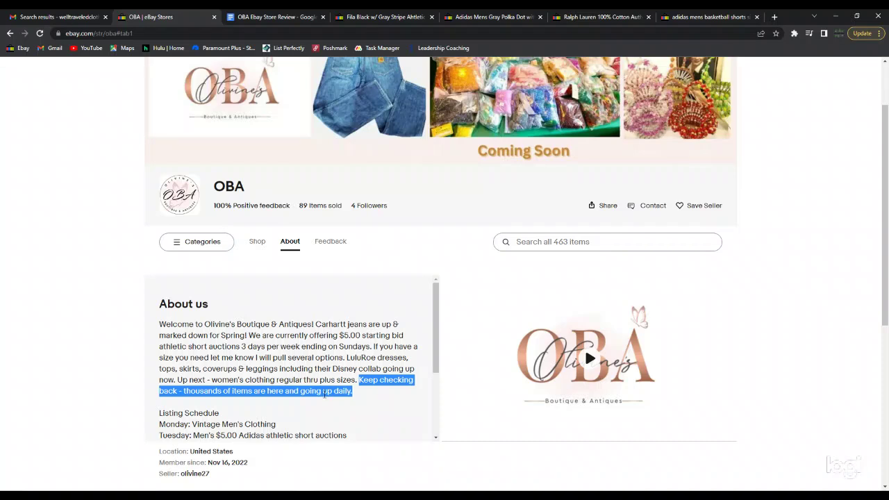
# Highlight the Listing Schedule from its heading through the Sunday entry and compare it with the rest of the About us text.
pyautogui.scroll(-2, 346, 403)
pyautogui.scroll(-1, 346, 403)
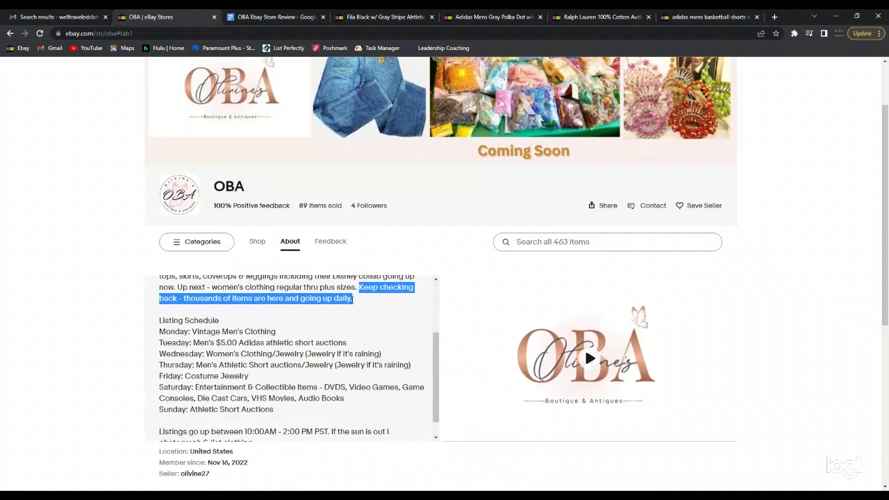
pyautogui.scroll(-1, 333, 331)
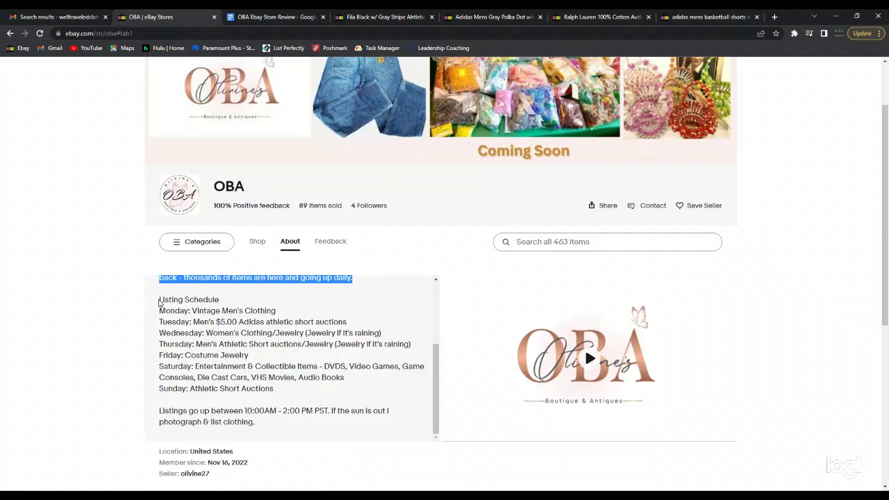
pyautogui.moveTo(159, 303); pyautogui.dragTo(276, 394)
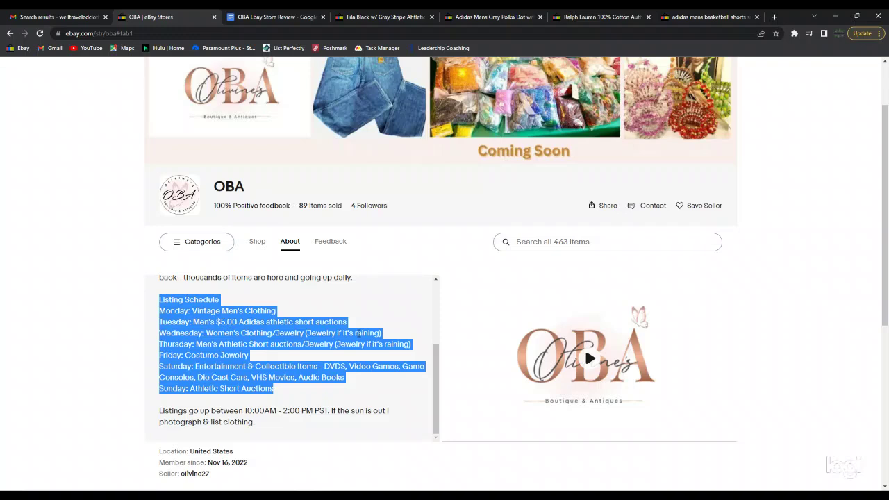
pyautogui.scroll(-2, 368, 369)
pyautogui.scroll(1, 347, 359)
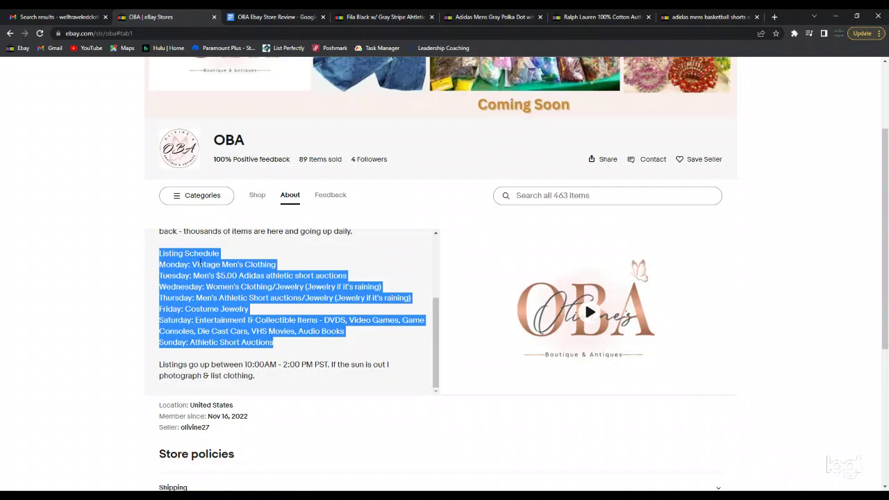
pyautogui.scroll(3, 216, 317)
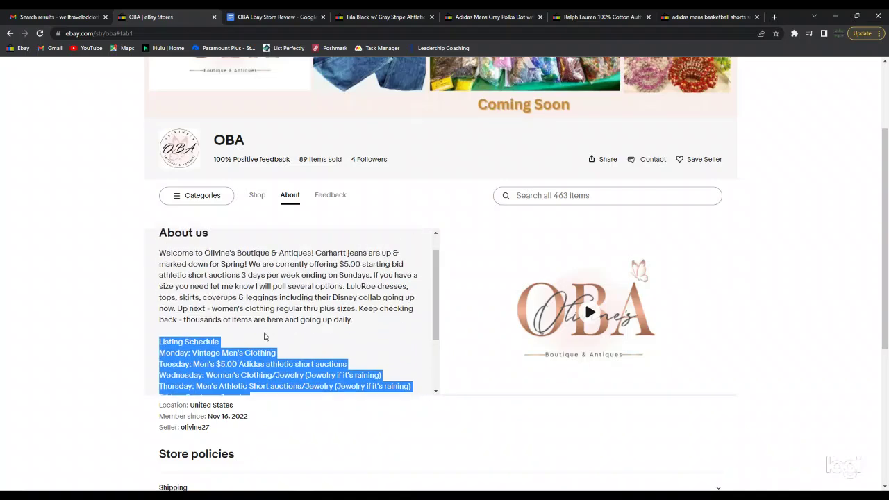
pyautogui.scroll(-1, 223, 281)
pyautogui.scroll(-2, 223, 281)
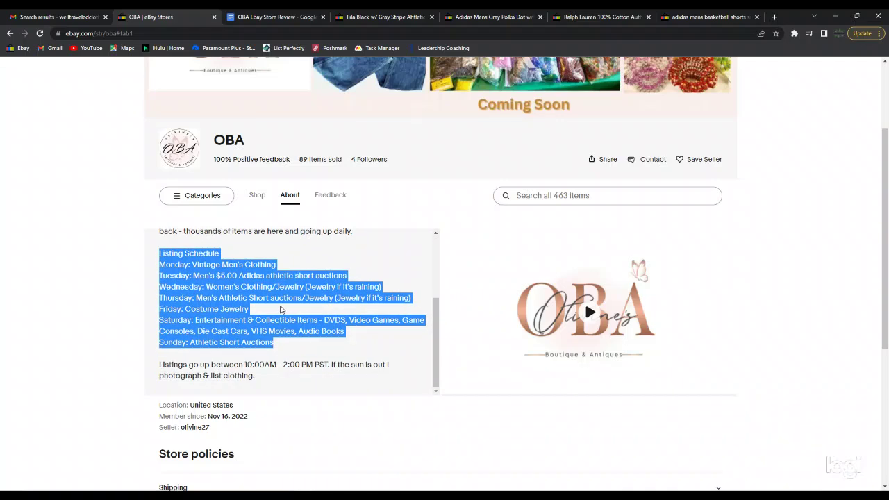
pyautogui.scroll(-1, 328, 383)
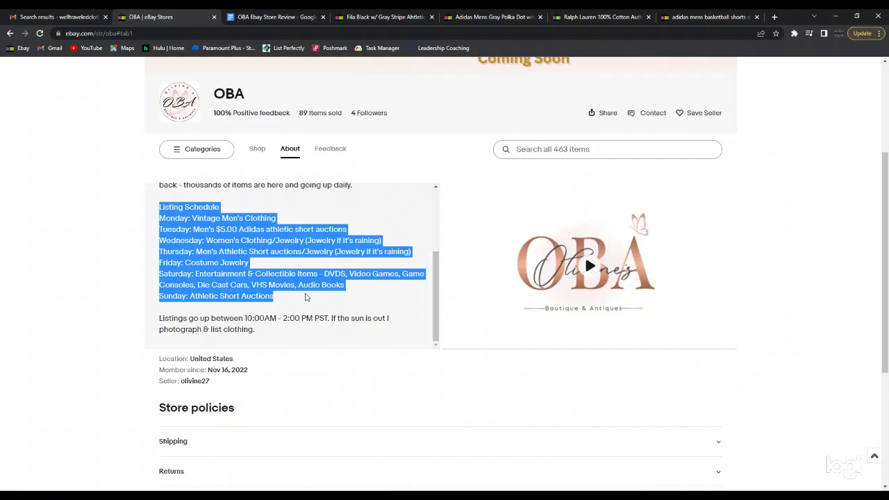
# Review the About us introduction, the store video and the Store policies, and return to the store header.
pyautogui.scroll(3, 289, 300)
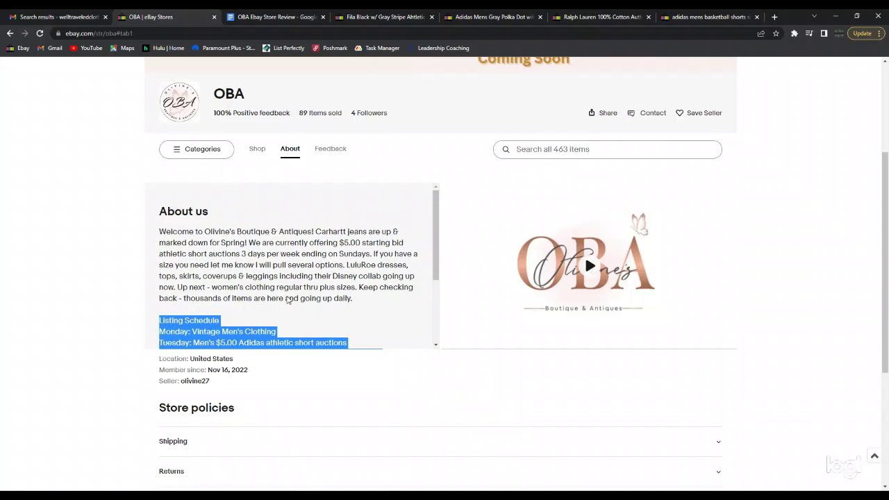
pyautogui.scroll(-2, 608, 228)
pyautogui.scroll(-2, 609, 228)
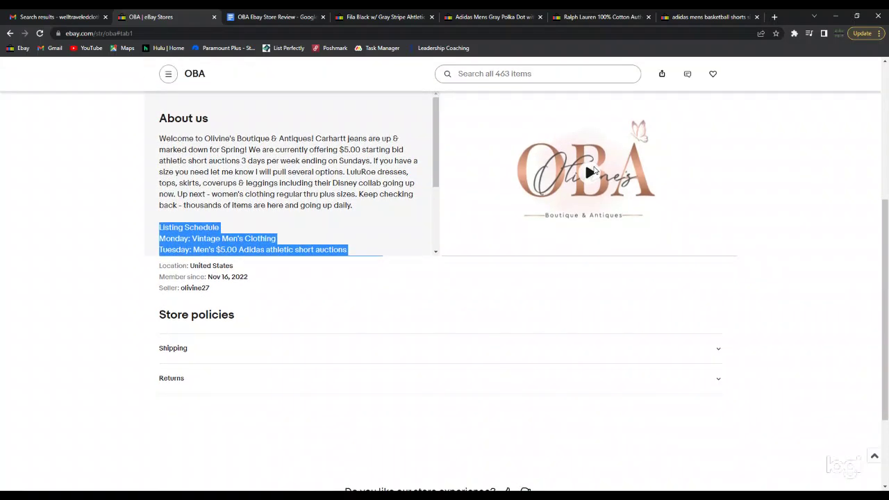
pyautogui.scroll(1, 526, 376)
pyautogui.scroll(5, 526, 377)
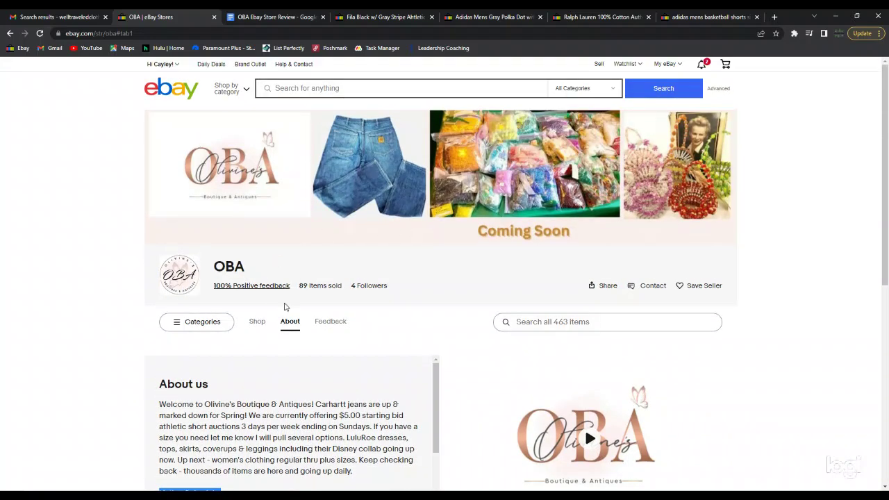
# Go back to the store's Shop page, open the full list of its items, and sort it by Time: newly listed.
pyautogui.click(277, 17)
pyautogui.click(260, 324)
pyautogui.scroll(-2, 490, 240)
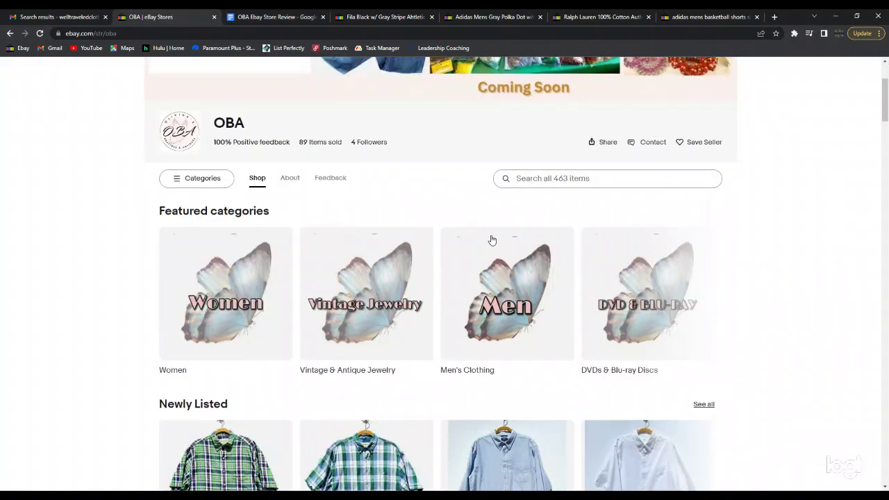
pyautogui.scroll(-15, 602, 317)
pyautogui.scroll(-20, 601, 317)
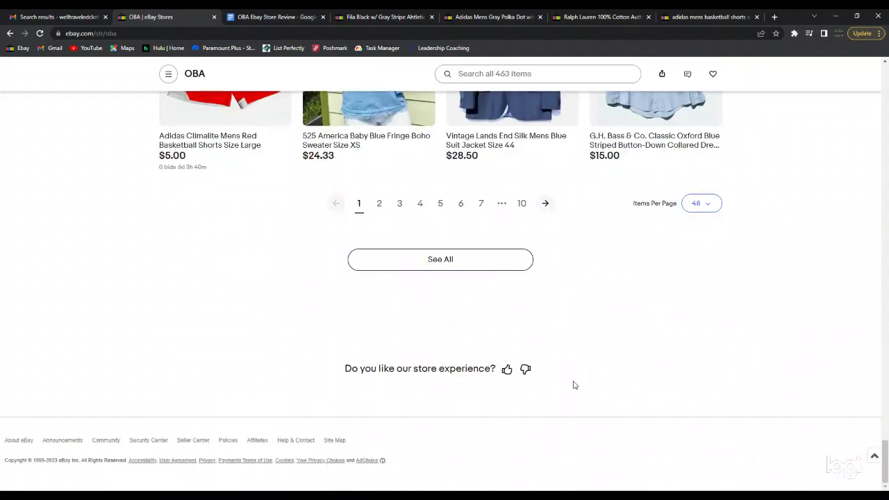
pyautogui.click(432, 253)
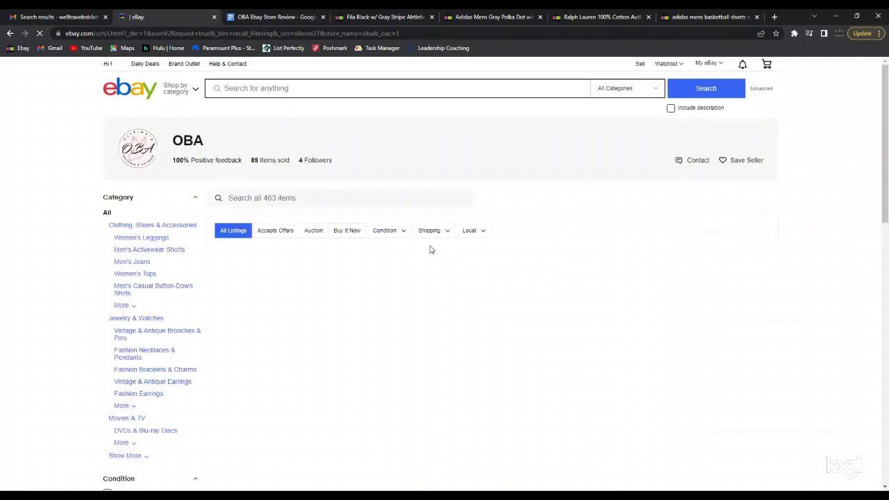
pyautogui.click(712, 230)
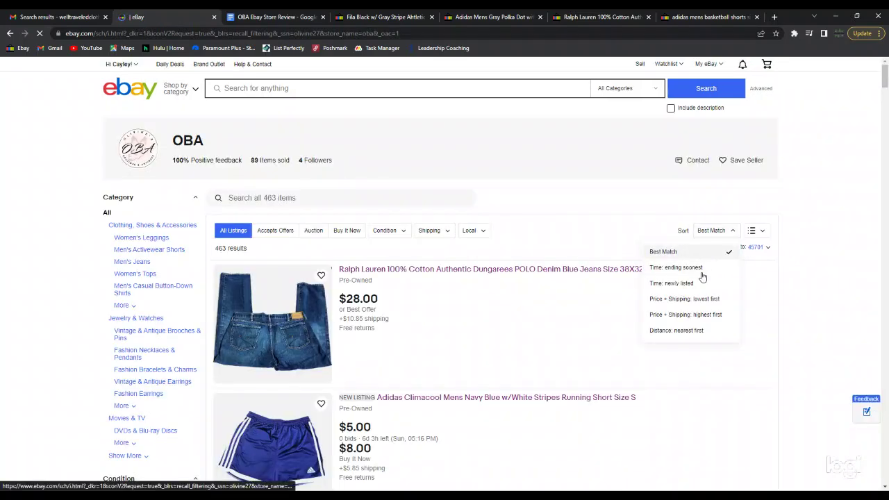
pyautogui.click(699, 283)
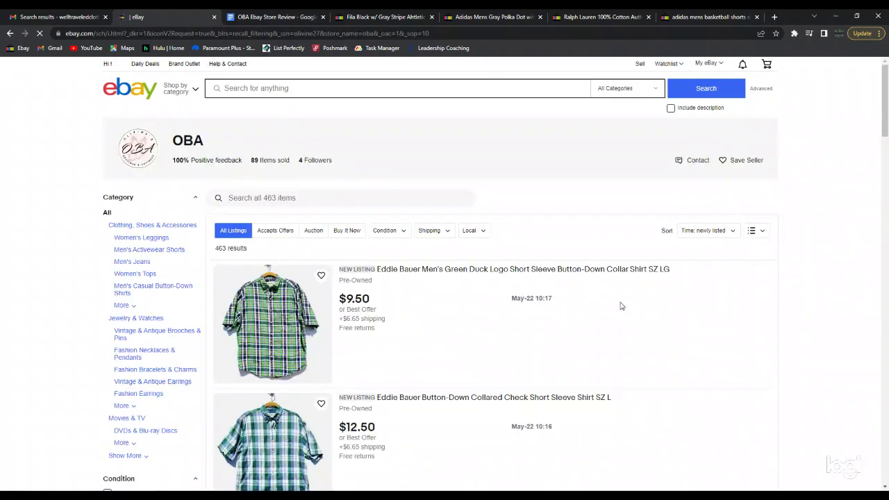
# Examine the newest listings' photos, titles, prices, shipping costs and listing dates, from the button-down shirts through the athletic shorts.
pyautogui.scroll(-5, 544, 292)
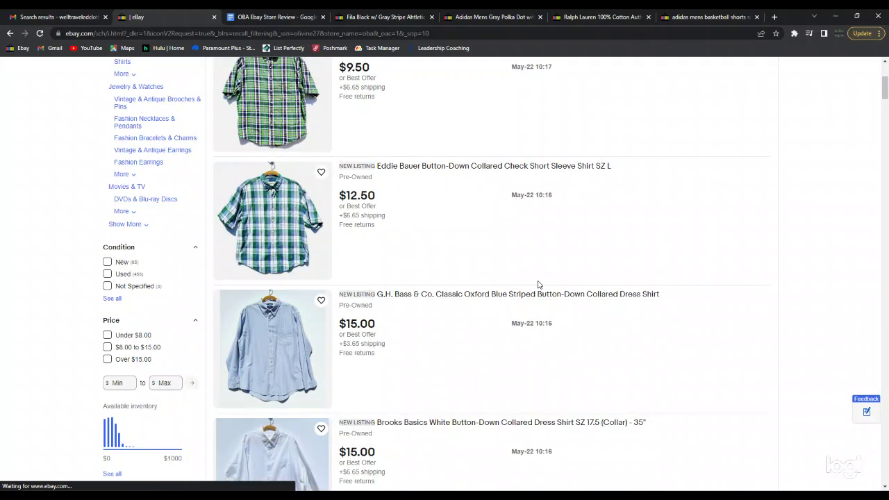
pyautogui.scroll(-4, 539, 284)
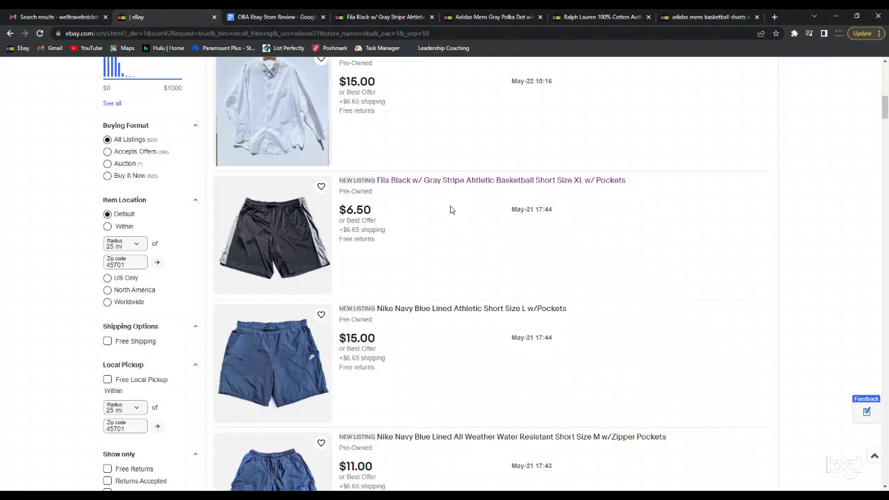
pyautogui.scroll(8, 361, 236)
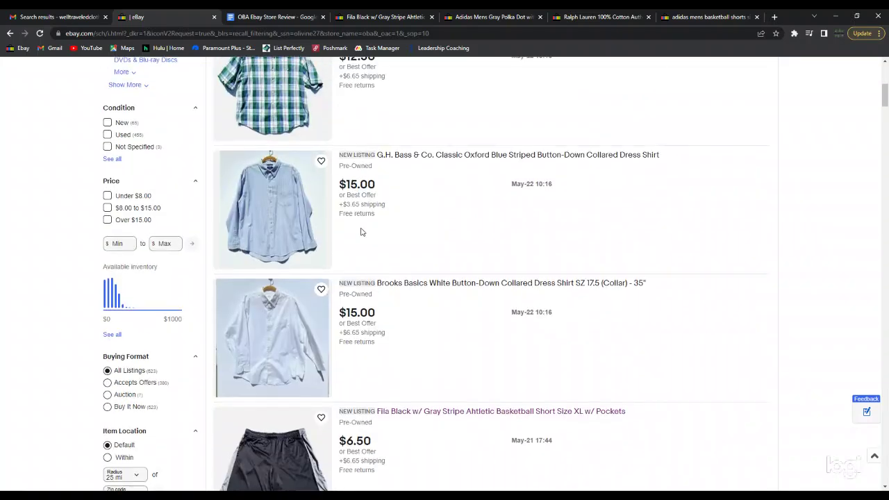
pyautogui.scroll(-2, 324, 210)
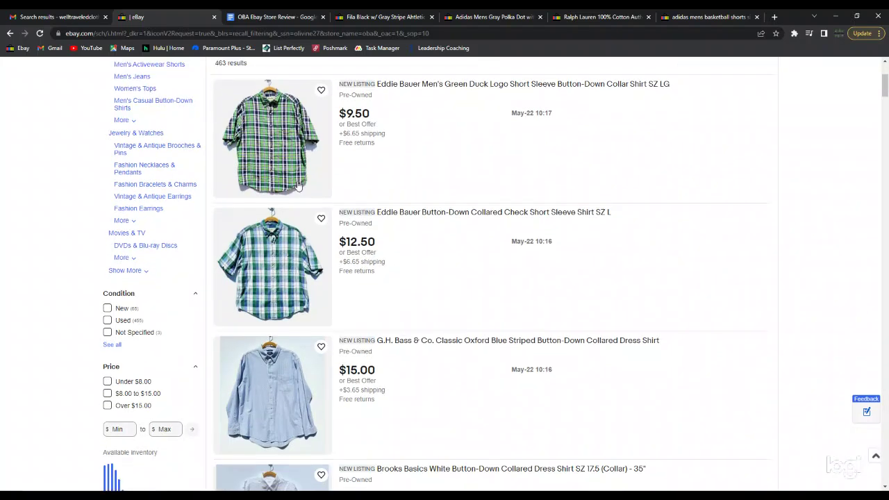
pyautogui.scroll(-5, 306, 188)
pyautogui.scroll(-5, 287, 168)
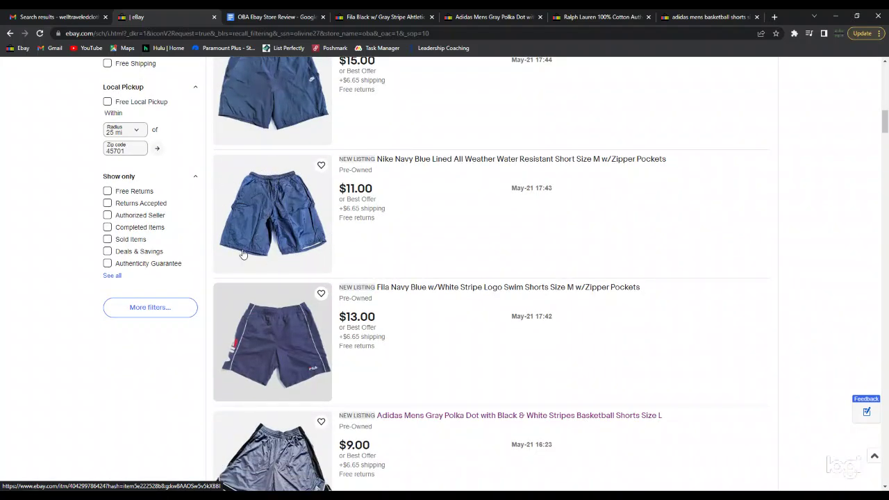
pyautogui.scroll(-3, 232, 237)
pyautogui.scroll(-2, 268, 249)
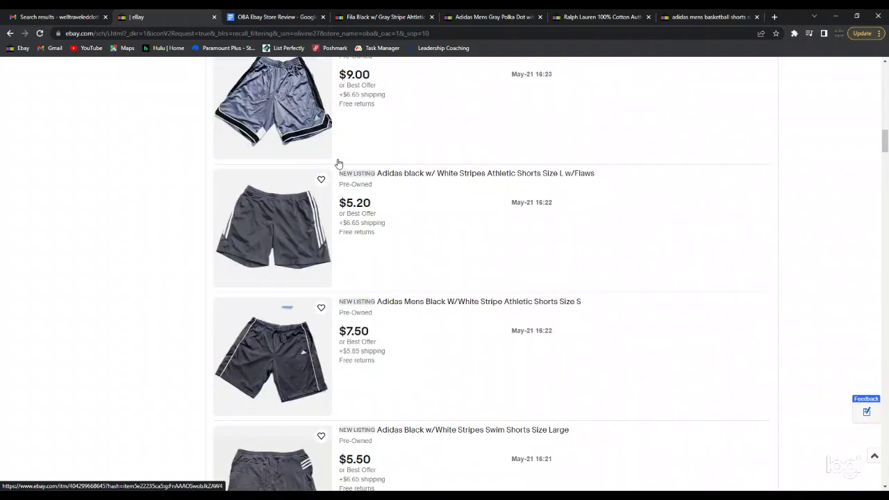
pyautogui.scroll(-4, 264, 278)
pyautogui.scroll(-6, 264, 286)
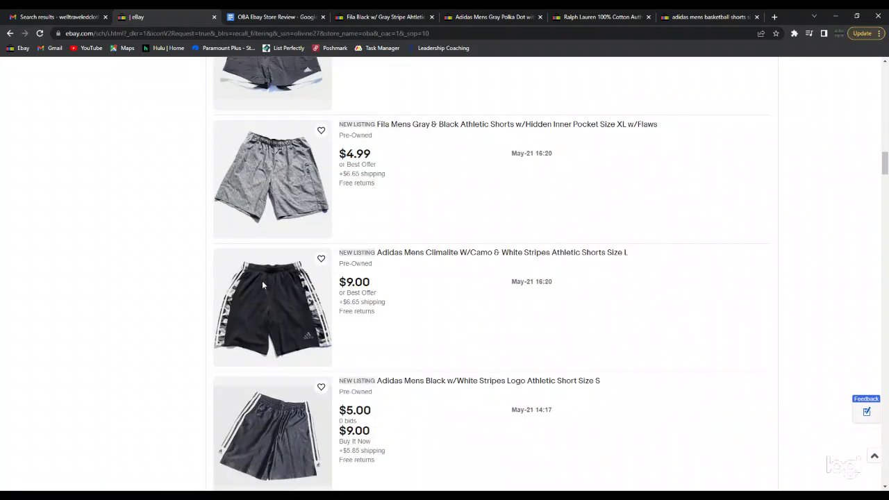
pyautogui.scroll(-3, 265, 286)
pyautogui.scroll(-1, 270, 286)
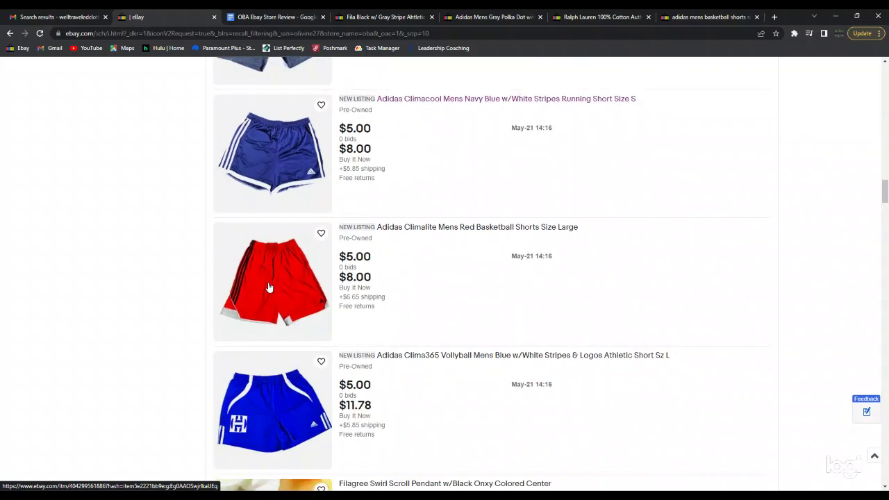
# Compare the photos of the Adidas and Fila shorts in the newest listings, from the red basketball shorts back to the gray polka dot pair.
pyautogui.scroll(-2, 270, 287)
pyautogui.scroll(3, 283, 330)
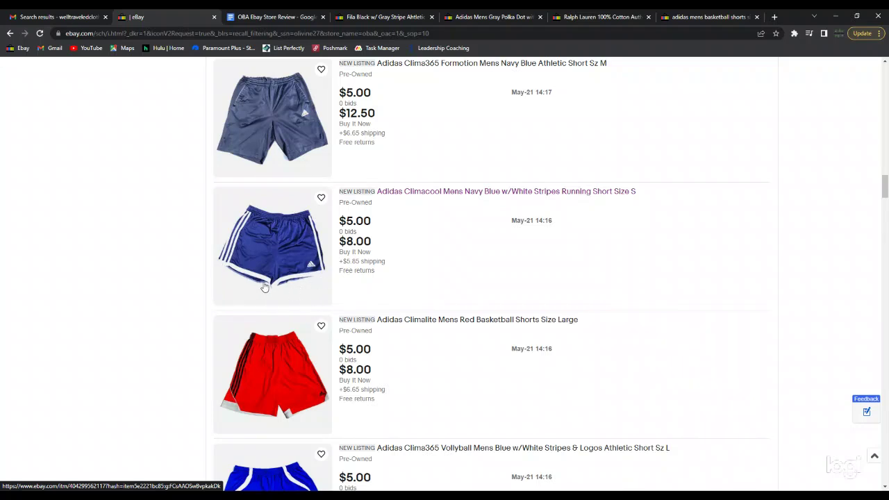
pyautogui.scroll(3, 264, 270)
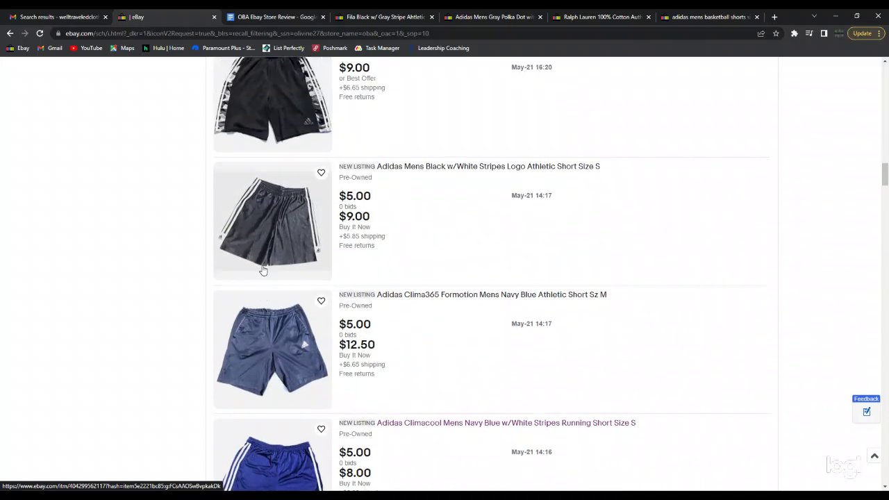
pyautogui.scroll(5, 263, 269)
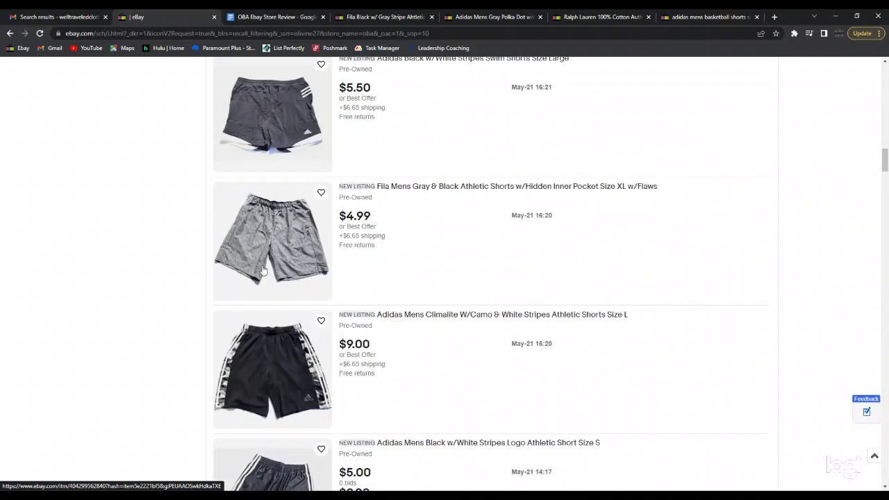
pyautogui.scroll(3, 263, 270)
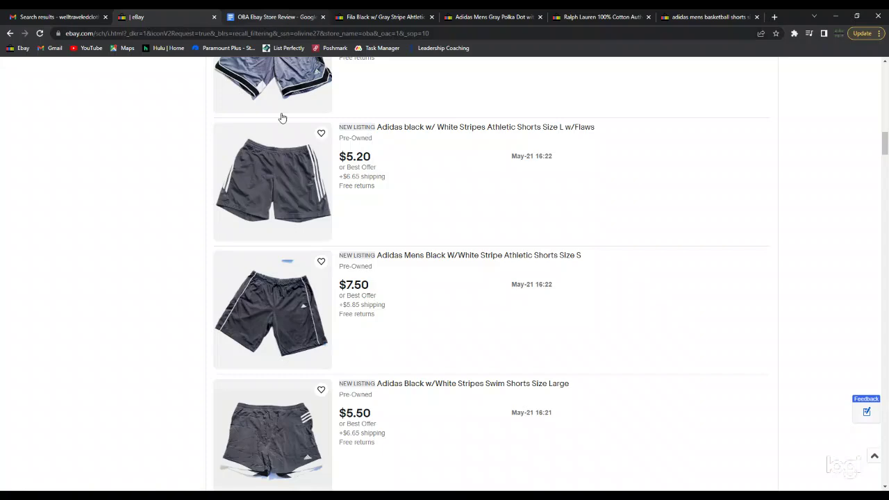
pyautogui.scroll(4, 256, 155)
# Open the Fila black basketball shorts listing and examine its front, back and waist measurement photos.
pyautogui.click(371, 12)
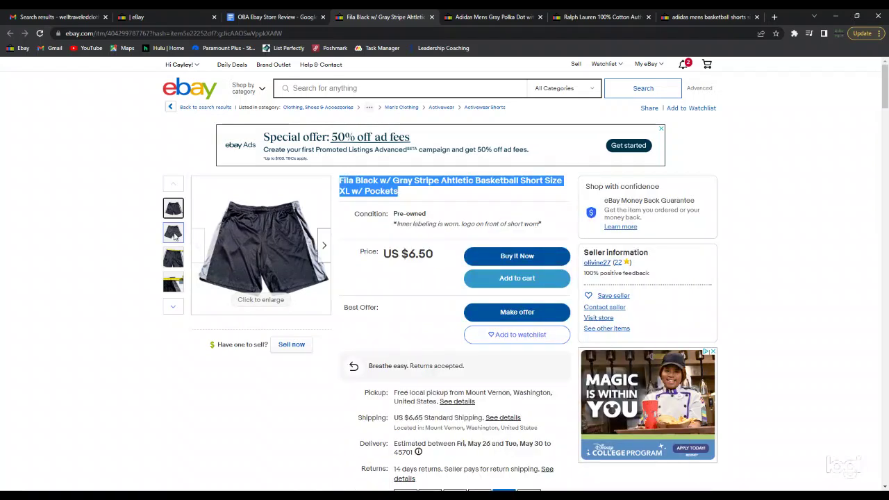
pyautogui.click(173, 235)
pyautogui.click(172, 235)
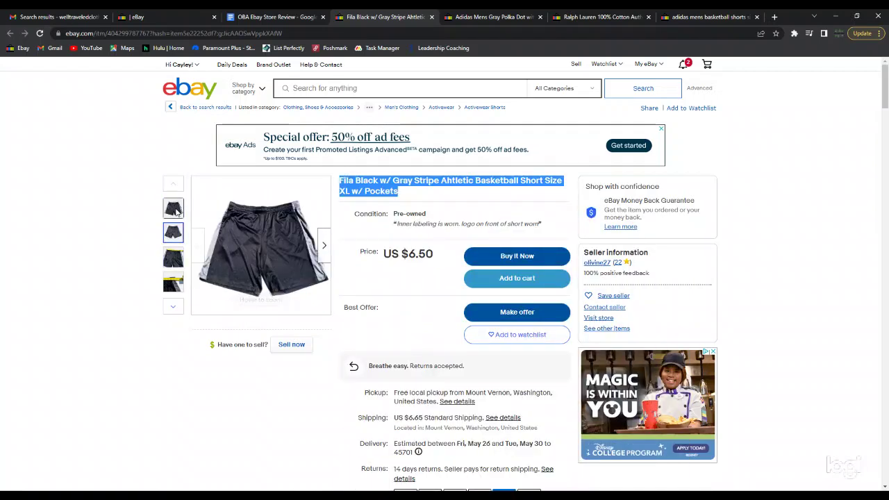
pyautogui.moveTo(179, 238)
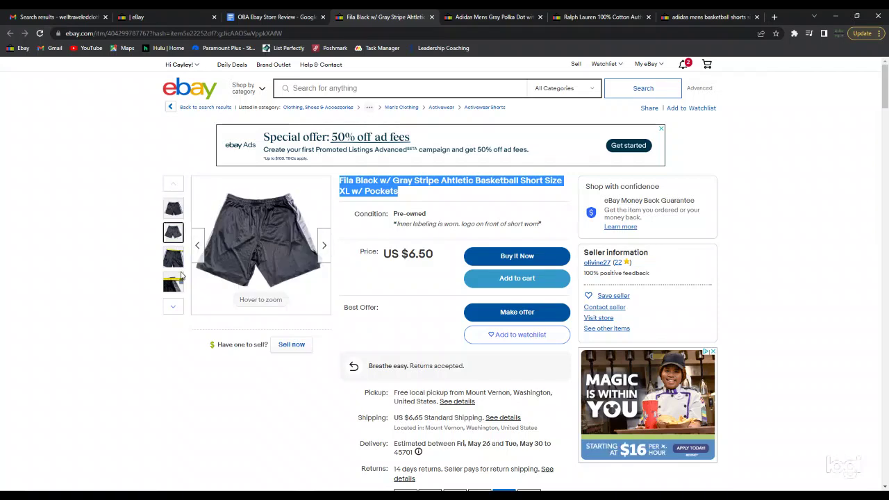
pyautogui.moveTo(178, 282)
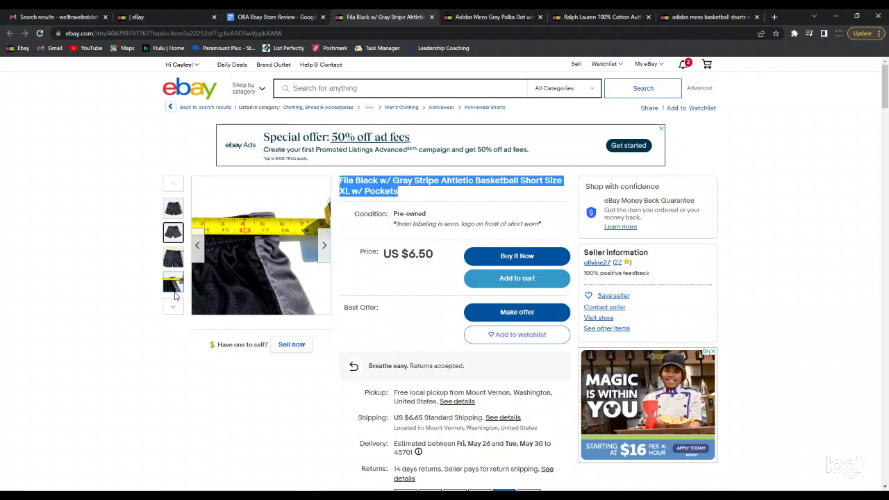
# Examine the Fila listing's remaining photos of the tape measurements, worn logo, inner label and last close-up, and return to its earlier thumbnails.
pyautogui.click(173, 306)
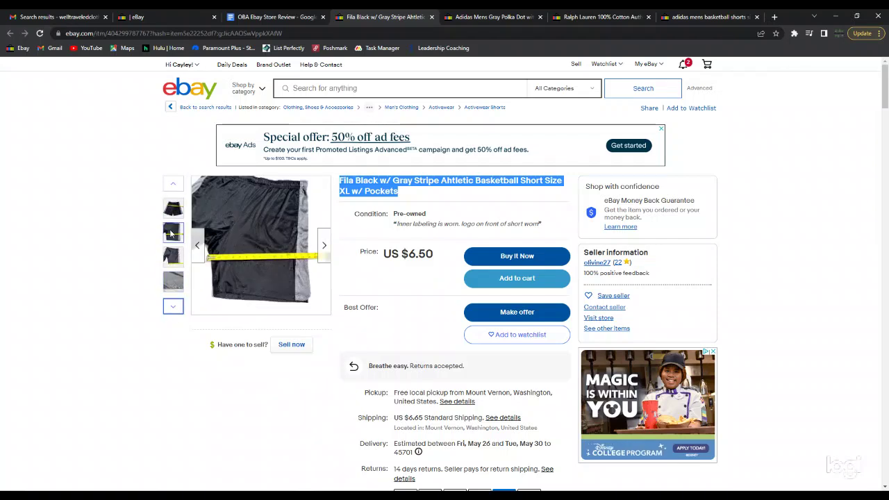
pyautogui.moveTo(171, 207)
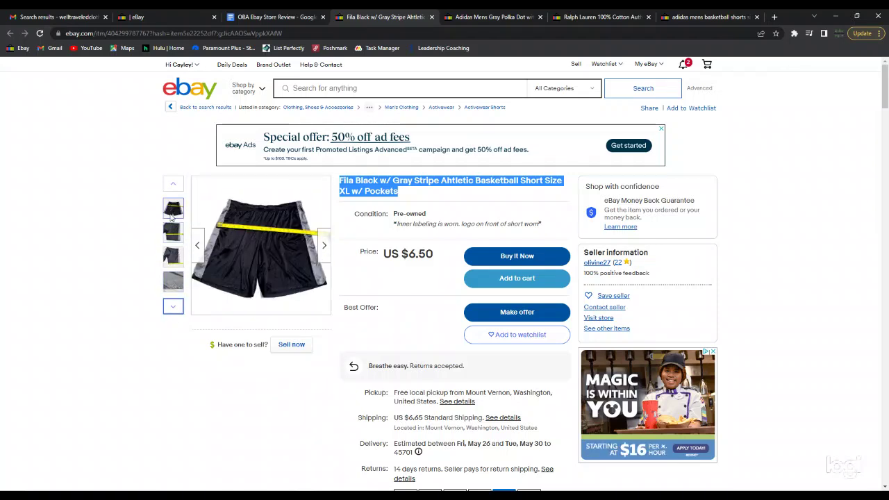
pyautogui.moveTo(177, 263)
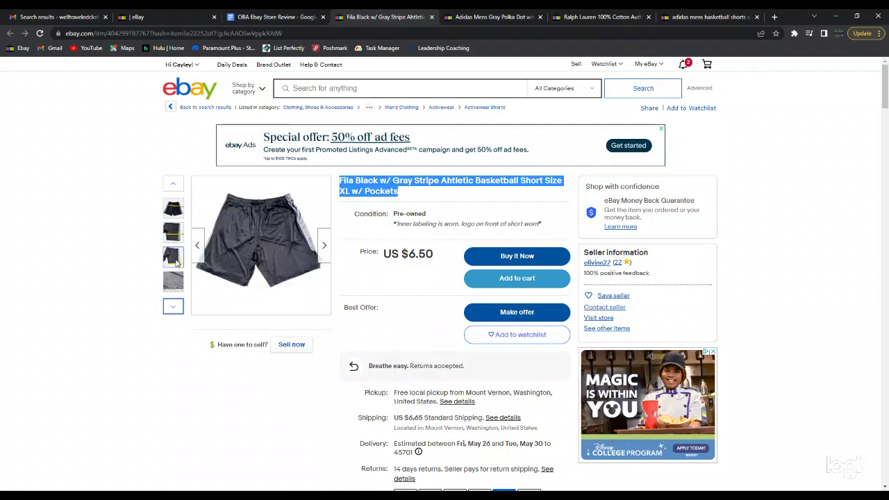
pyautogui.moveTo(175, 284)
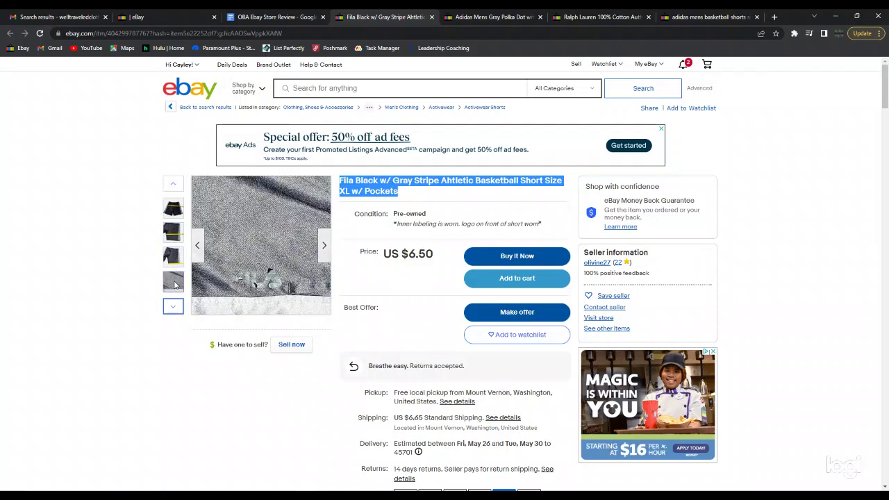
pyautogui.click(173, 306)
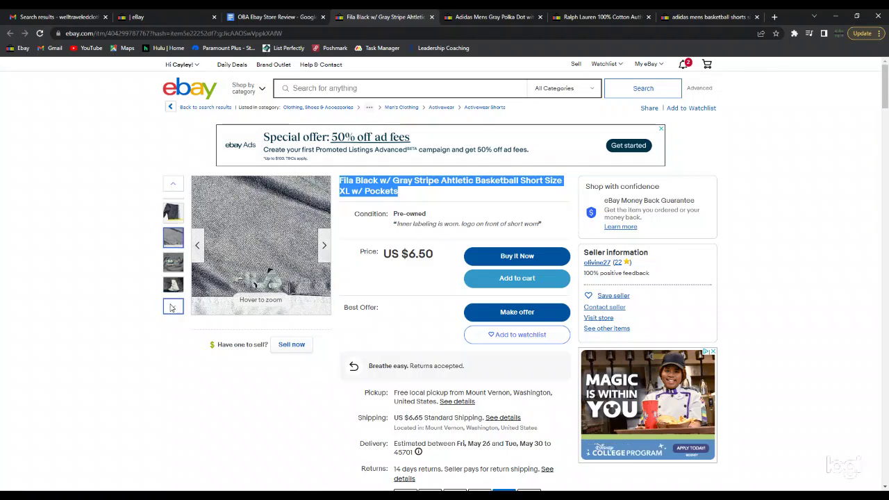
pyautogui.moveTo(173, 257)
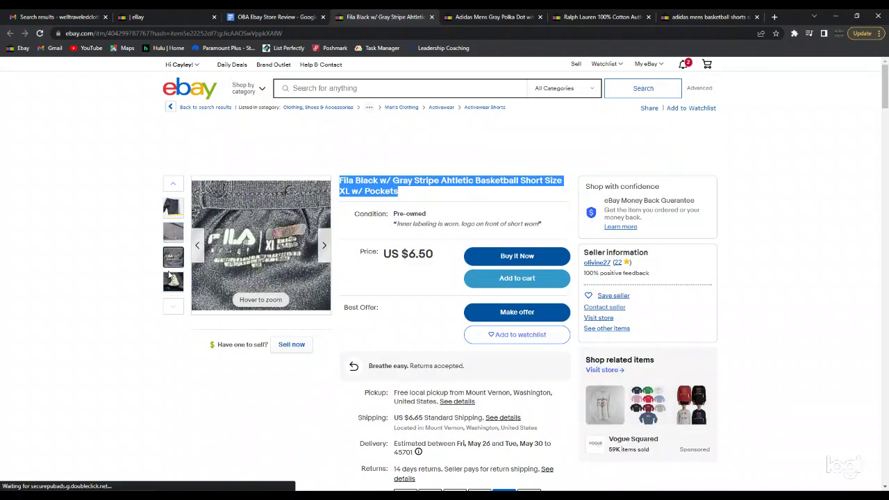
pyautogui.moveTo(172, 282)
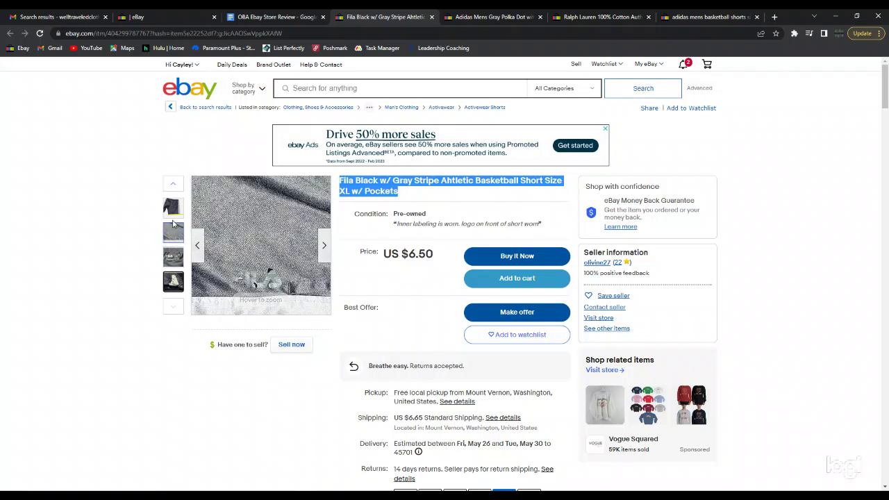
pyautogui.click(173, 185)
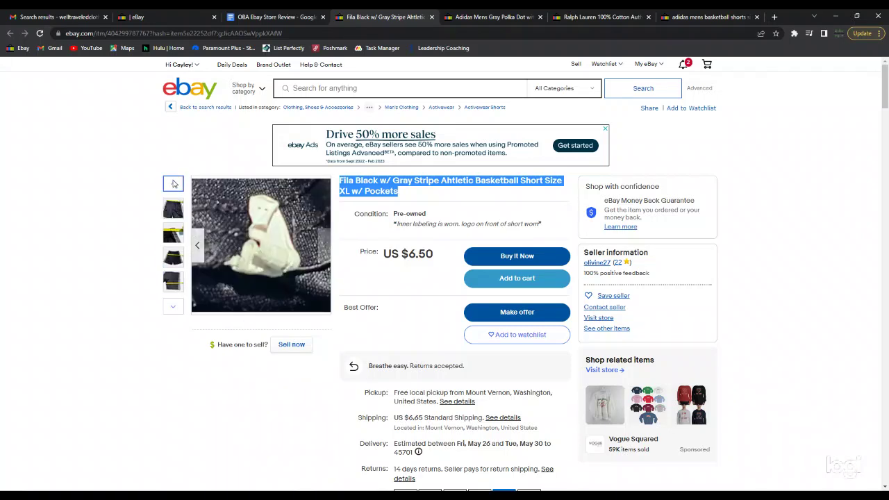
# Open the Adidas gray polka dot shorts listing and examine its logo, care tag and tape measurement photos.
pyautogui.click(475, 14)
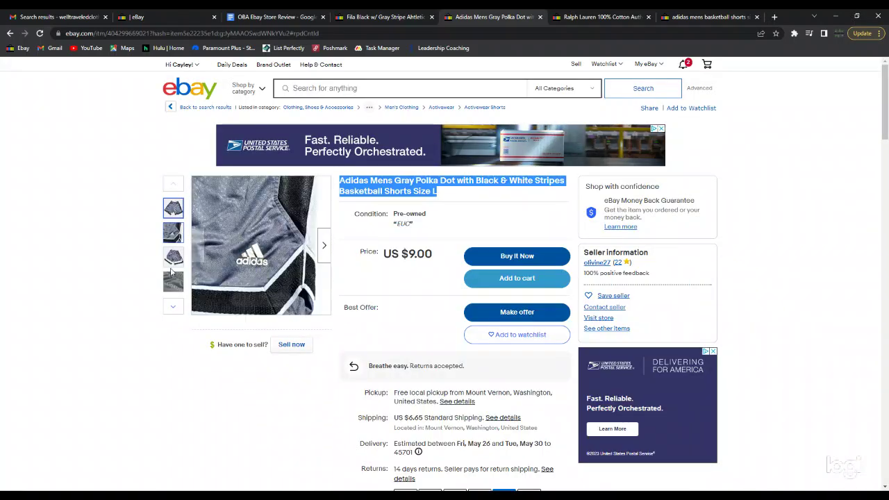
pyautogui.click(171, 308)
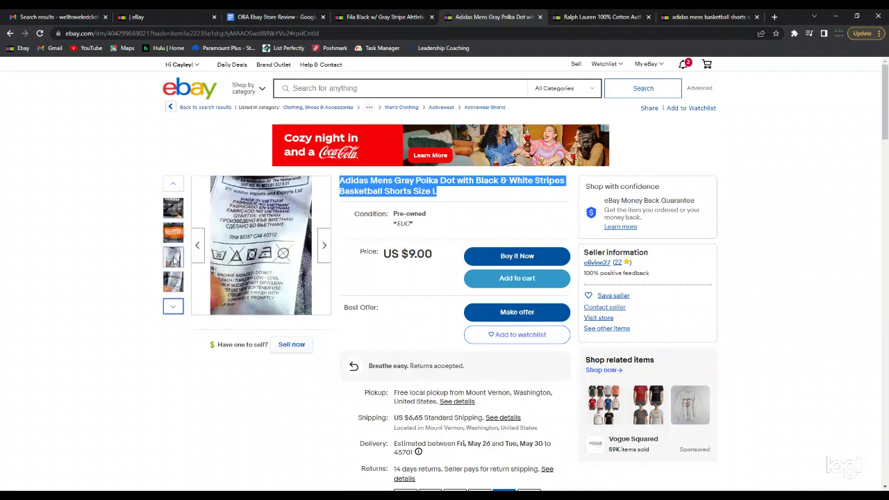
pyautogui.moveTo(177, 281)
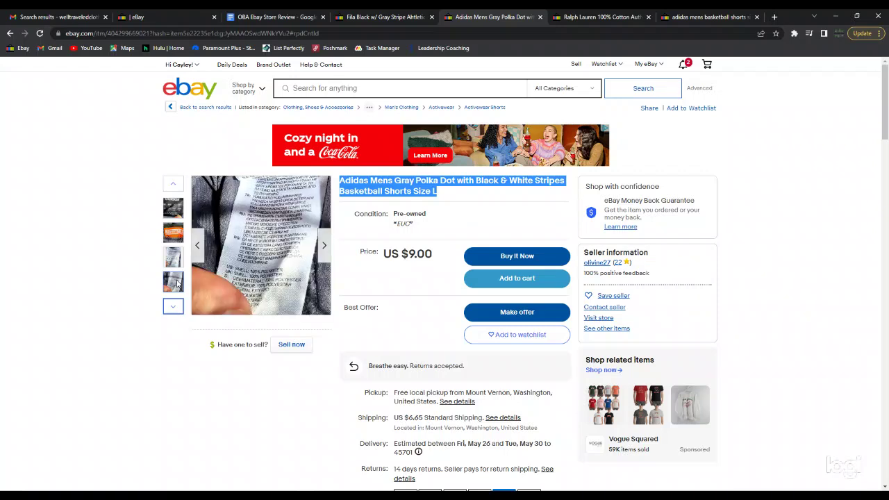
pyautogui.click(173, 306)
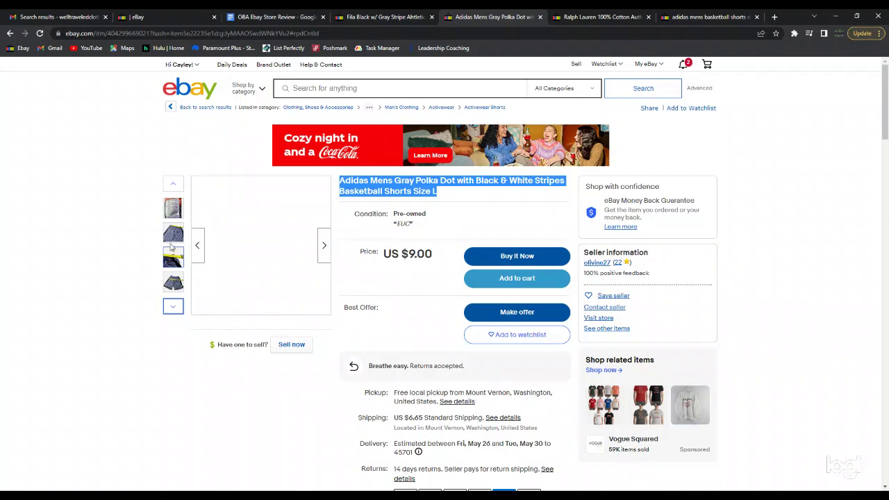
pyautogui.click(171, 238)
pyautogui.click(169, 259)
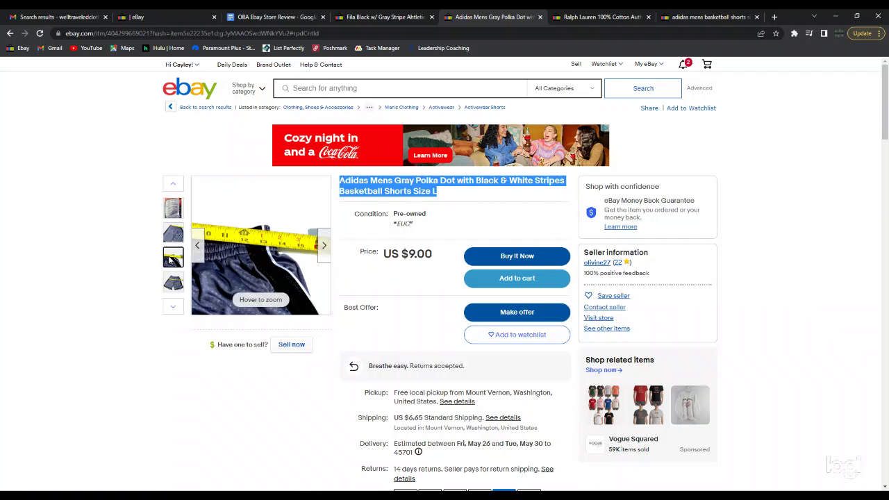
pyautogui.click(175, 283)
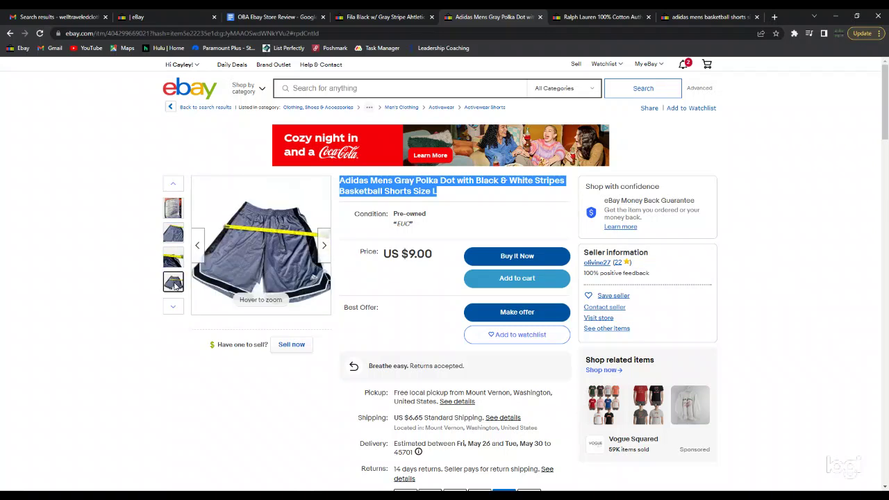
# Open the Ralph Lauren denim jeans listing and examine its back view, label, size tag and waist measurement photos.
pyautogui.click(580, 20)
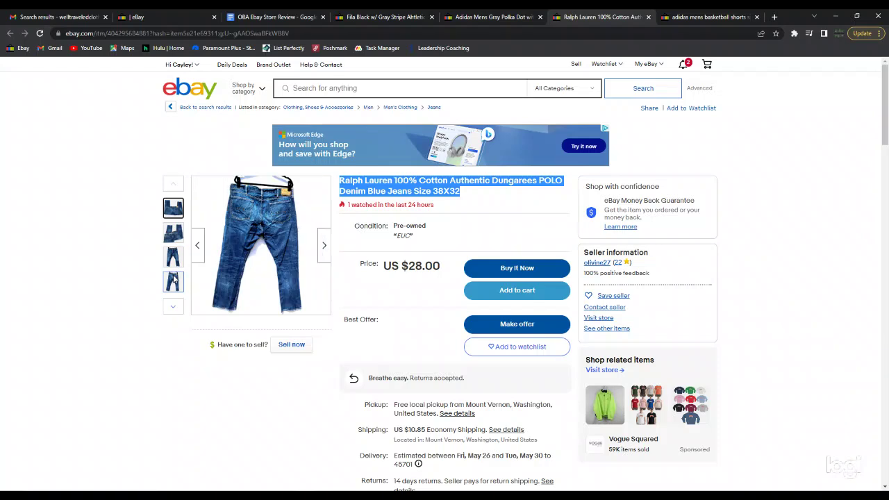
pyautogui.click(174, 280)
pyautogui.click(173, 306)
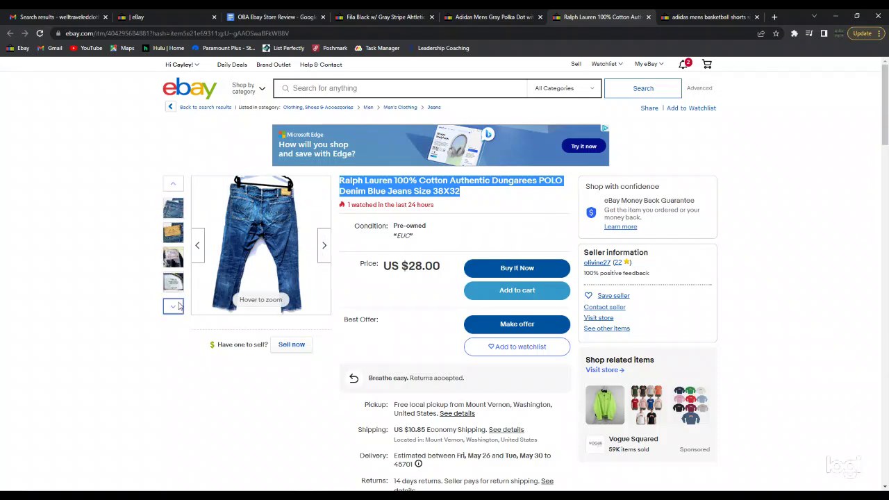
pyautogui.click(173, 257)
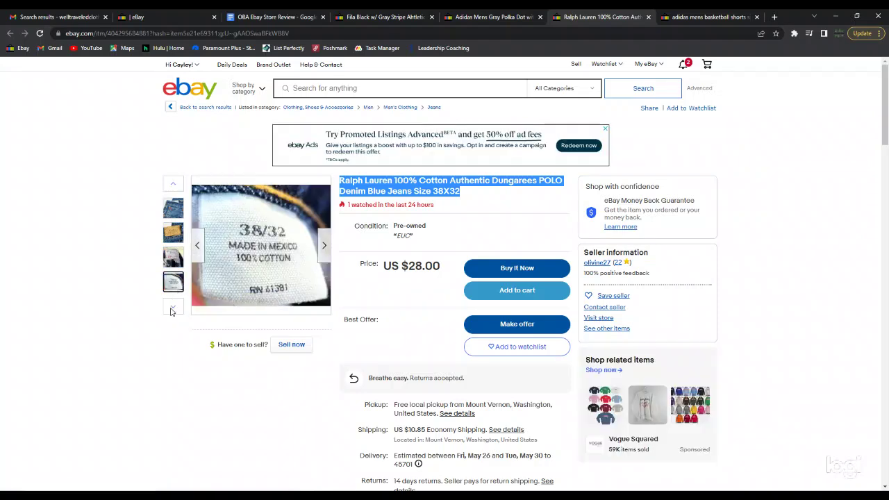
pyautogui.click(173, 307)
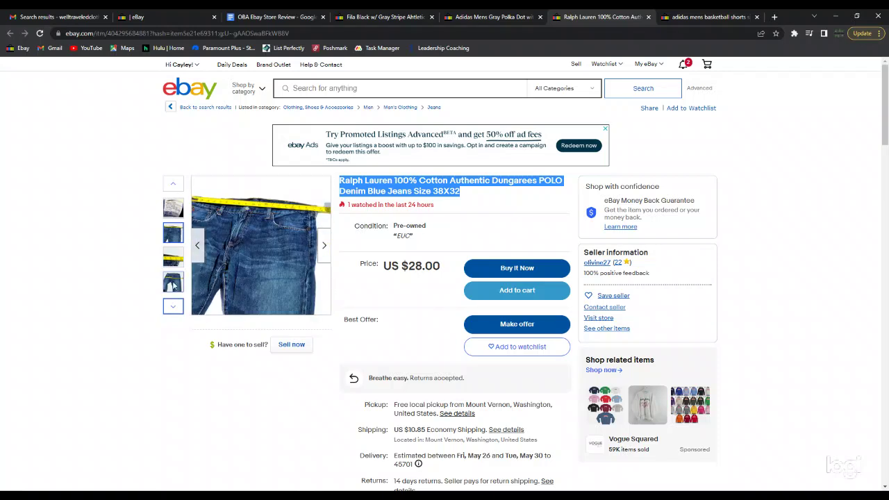
# Check the title notes in the OBA Ebay Store Review document against the Fila and Adidas listing titles.
pyautogui.click(281, 12)
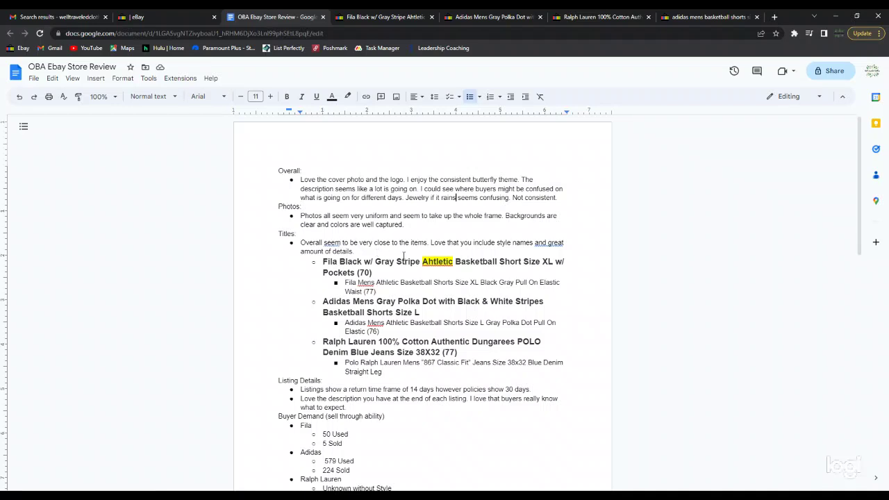
pyautogui.click(365, 13)
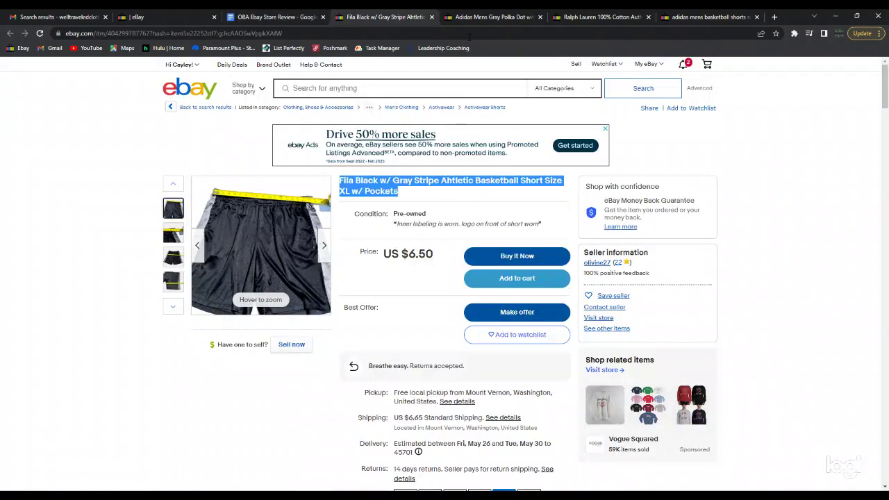
pyautogui.hotkey('ctrl', 'Tab')
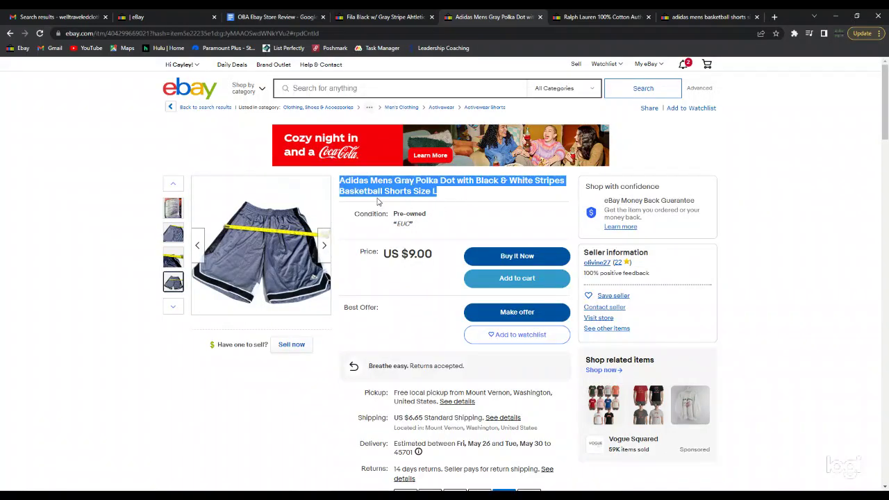
# Return to the store's newest listings and review the titles of the athletic shorts down to the Adidas Clima365 volleyball shorts.
pyautogui.click(186, 16)
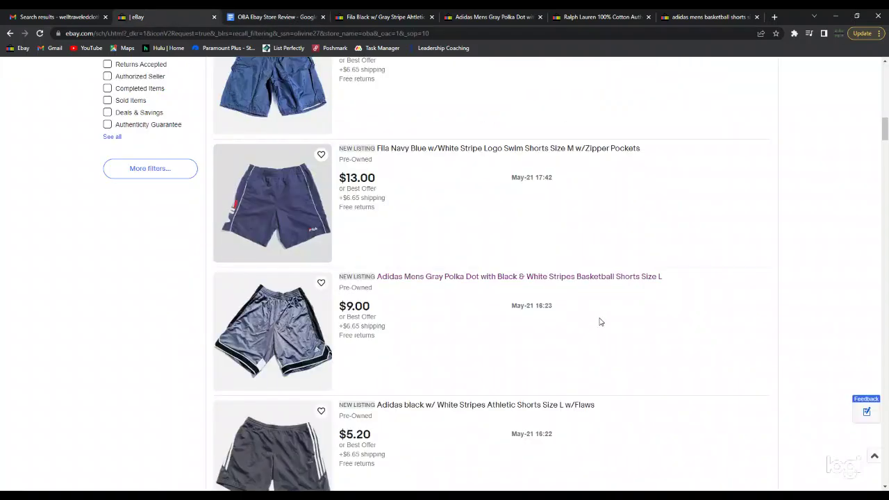
pyautogui.scroll(-8, 554, 328)
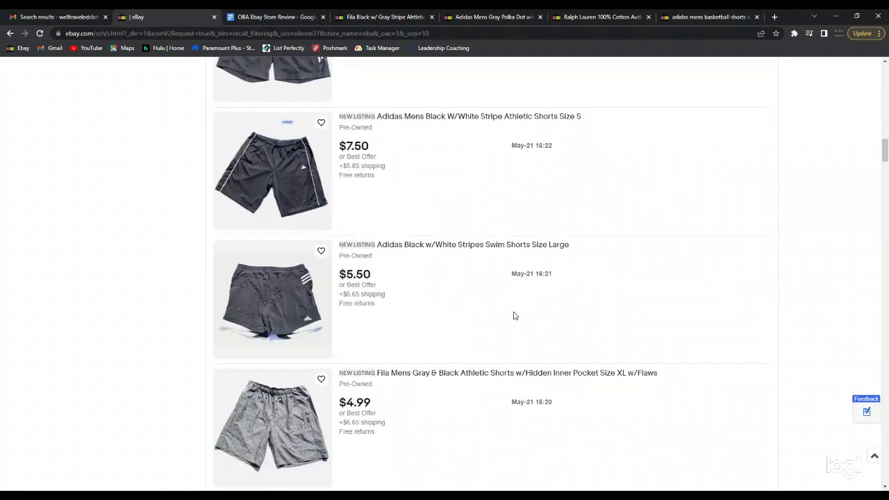
pyautogui.scroll(-2, 478, 309)
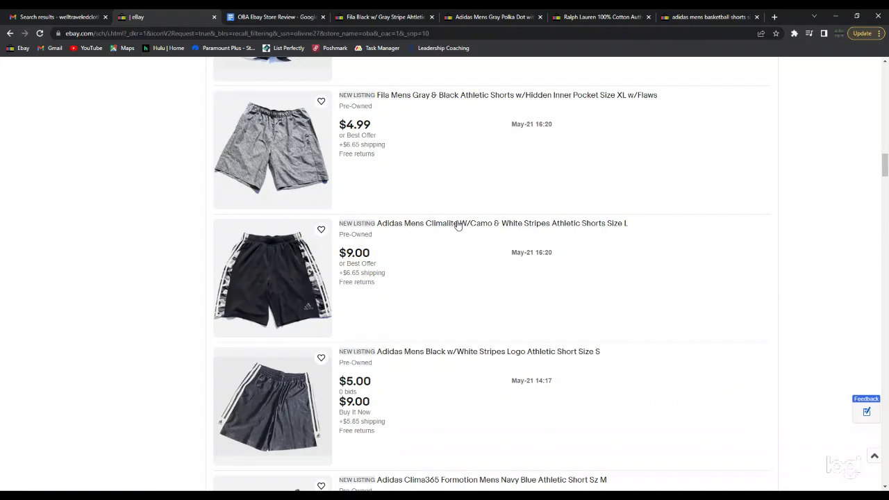
pyautogui.scroll(-4, 474, 360)
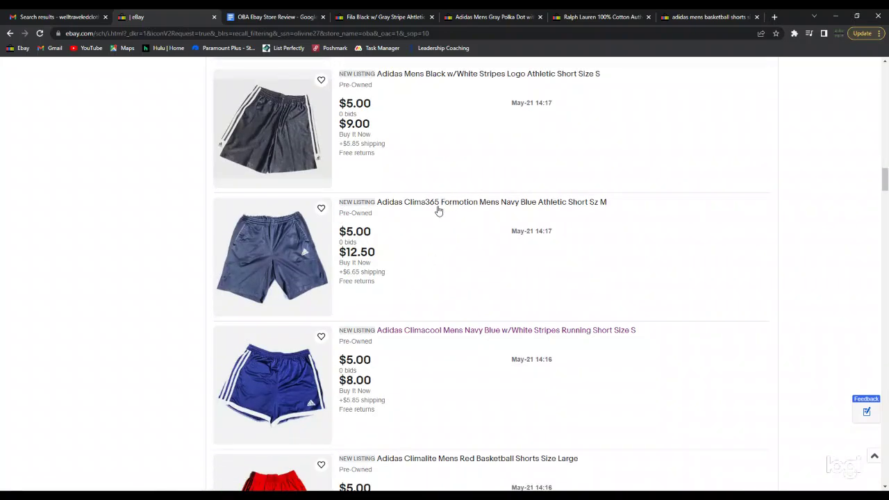
pyautogui.scroll(-2, 471, 351)
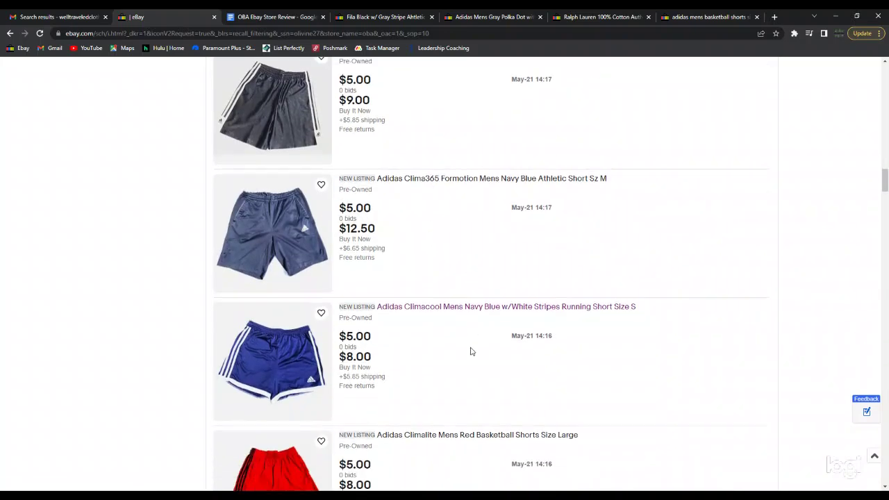
pyautogui.scroll(-2, 465, 345)
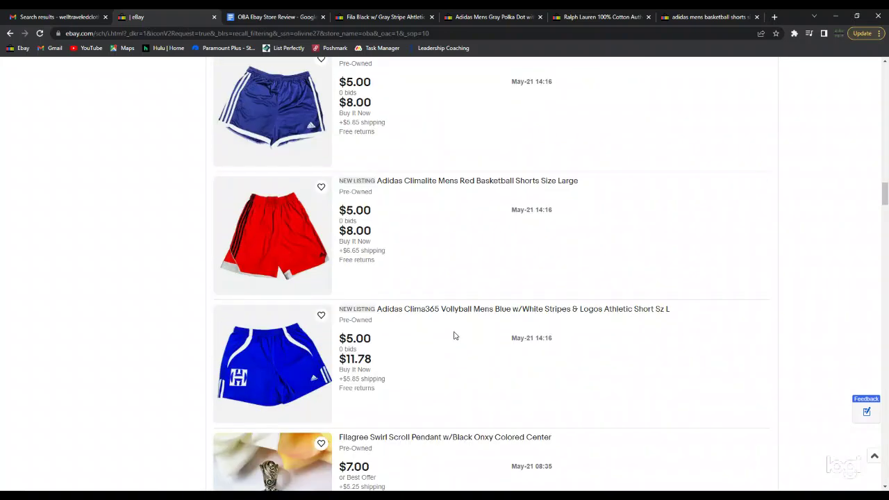
# Review the newest listings from the volleyball shorts through the pendant and DVDs, and back up to the Adidas swim shorts.
pyautogui.scroll(-5, 455, 336)
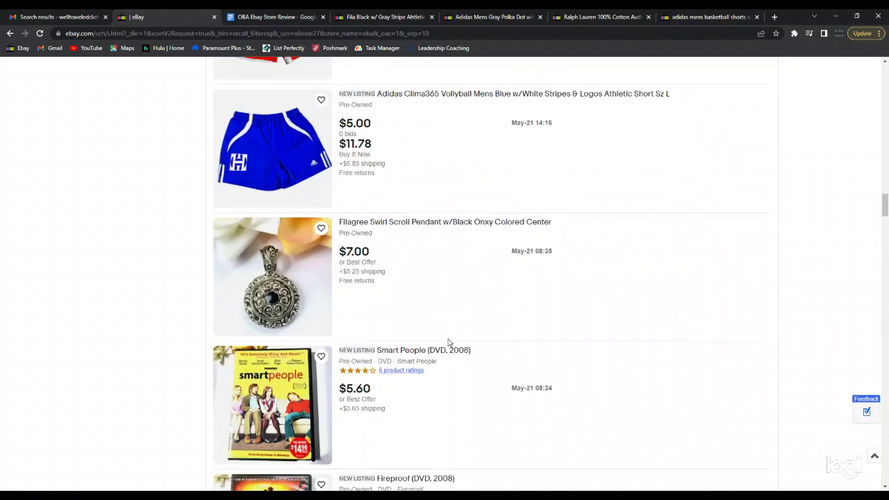
pyautogui.scroll(-2, 440, 337)
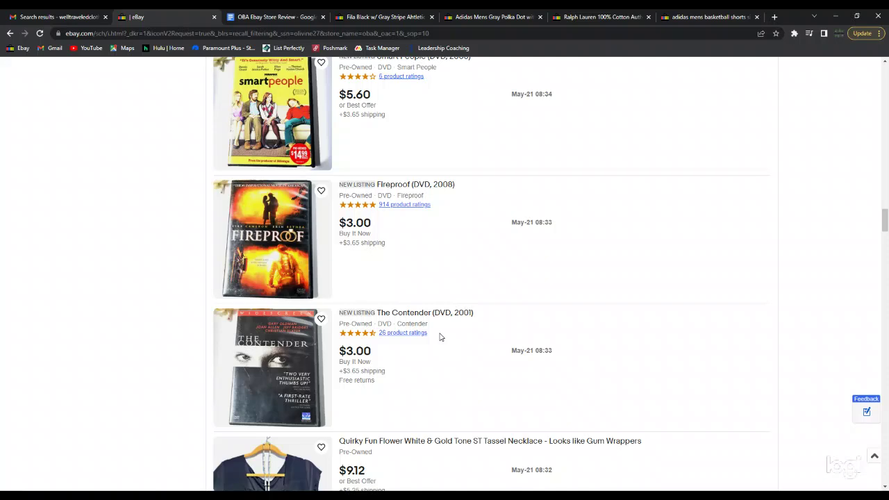
pyautogui.scroll(6, 440, 337)
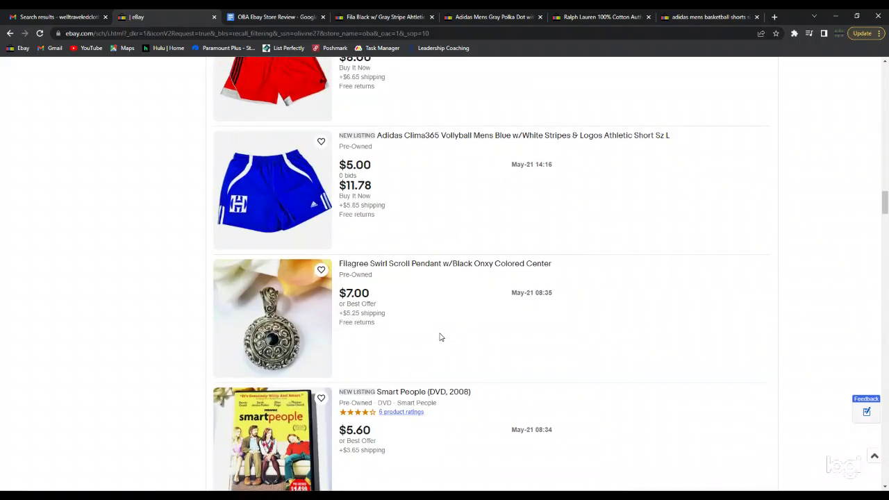
pyautogui.scroll(8, 440, 337)
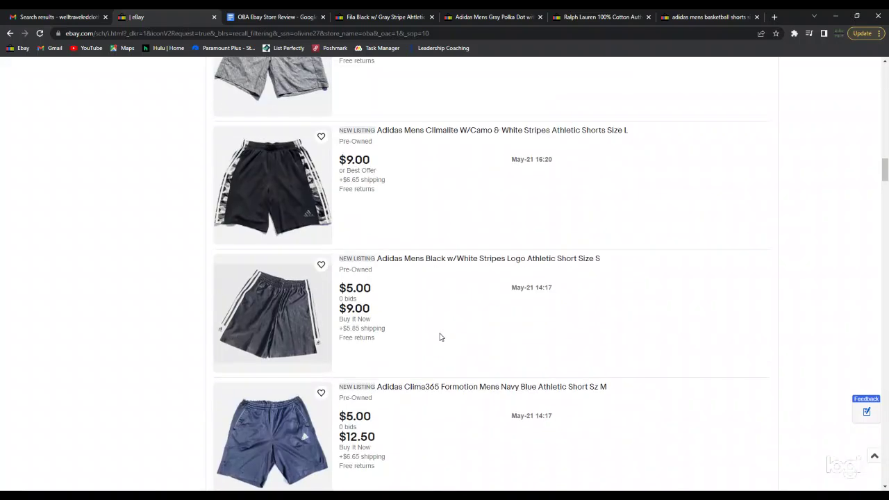
pyautogui.scroll(3, 440, 337)
pyautogui.scroll(1, 440, 337)
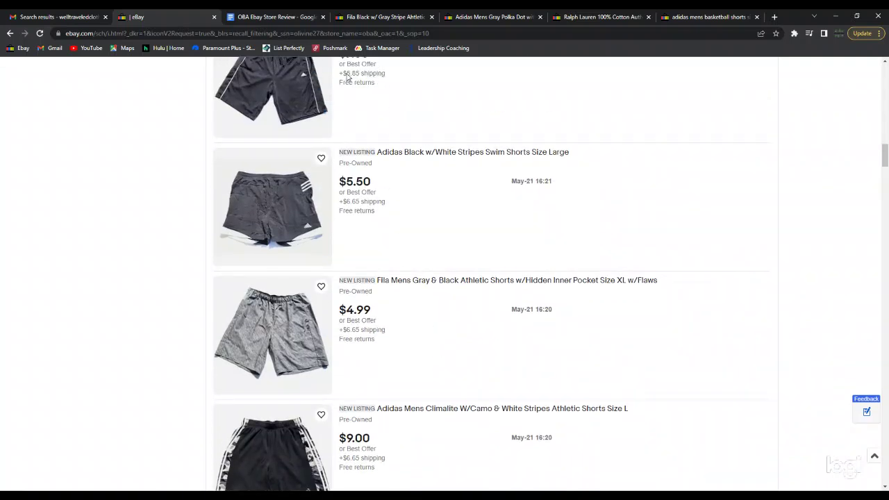
# In the OBA Ebay Store Review document, examine the original Fila shorts title and highlight its character count.
pyautogui.click(294, 12)
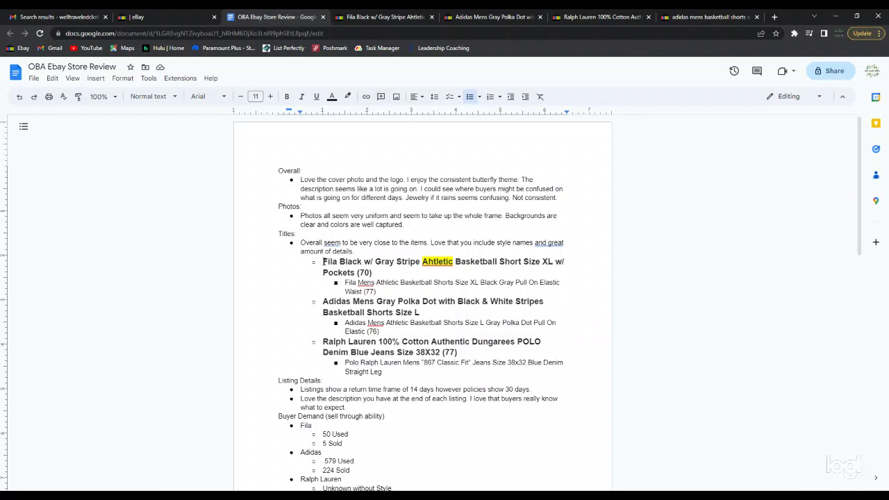
pyautogui.click(467, 354)
pyautogui.tripleClick(369, 272)
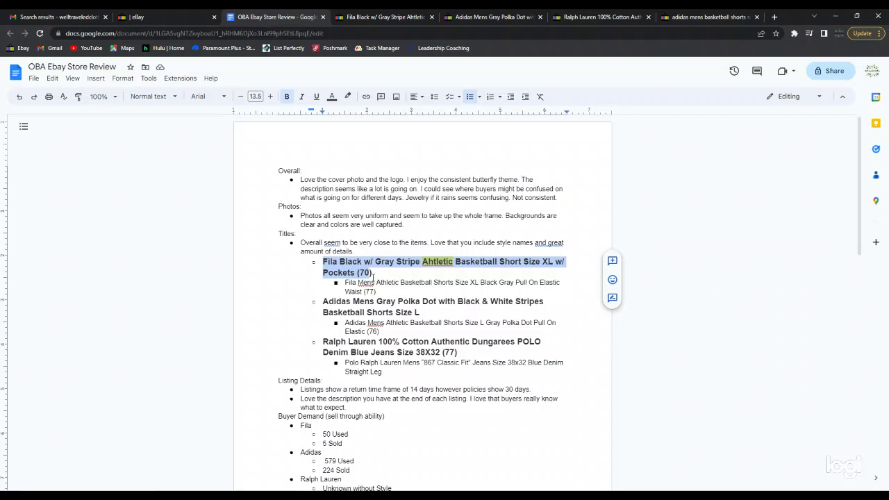
pyautogui.click(371, 277)
pyautogui.hotkey('shift', 'Left')
pyautogui.hotkey('shift', 'Left')
pyautogui.hotkey('shift', 'Left')
pyautogui.hotkey('shift', 'Left')
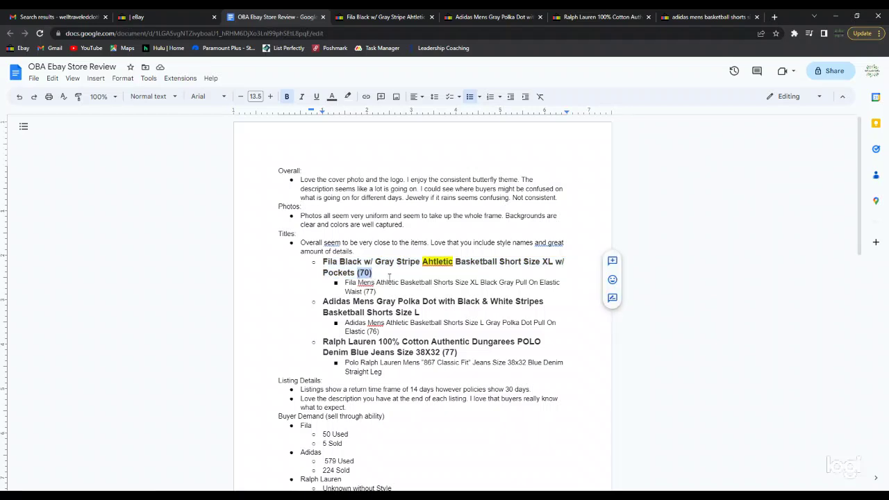
pyautogui.press('Right')
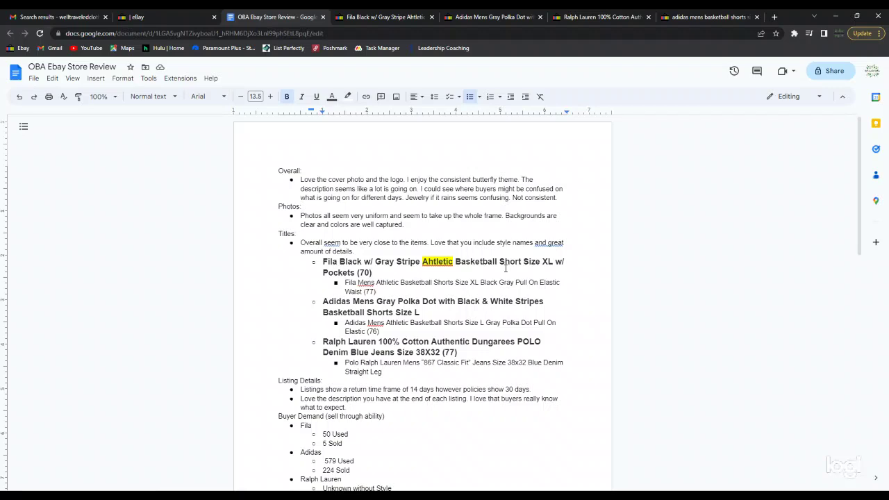
# Check the Fila listing's title, and highlight the character count of the suggested Adidas title in the review document.
pyautogui.click(382, 17)
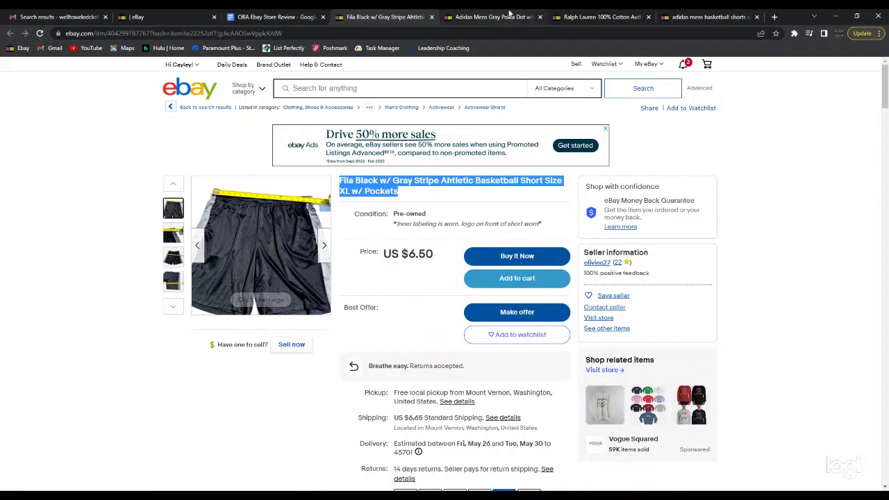
pyautogui.click(291, 15)
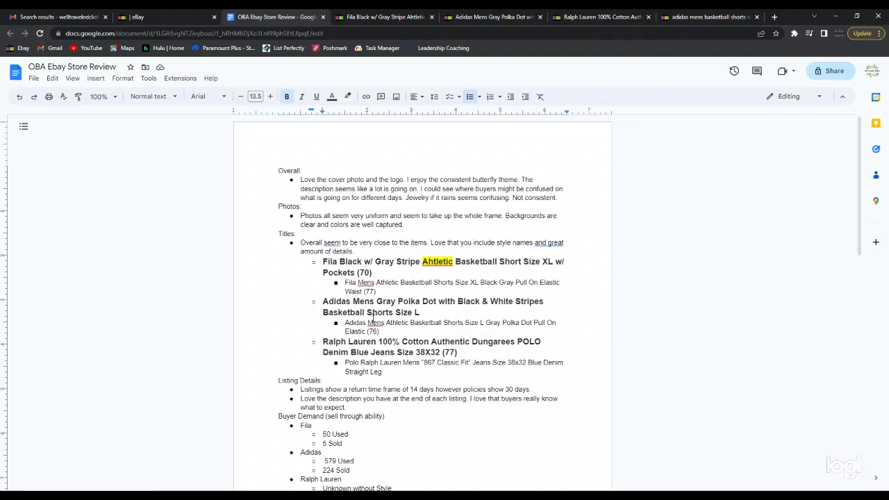
pyautogui.moveTo(383, 332); pyautogui.dragTo(366, 332)
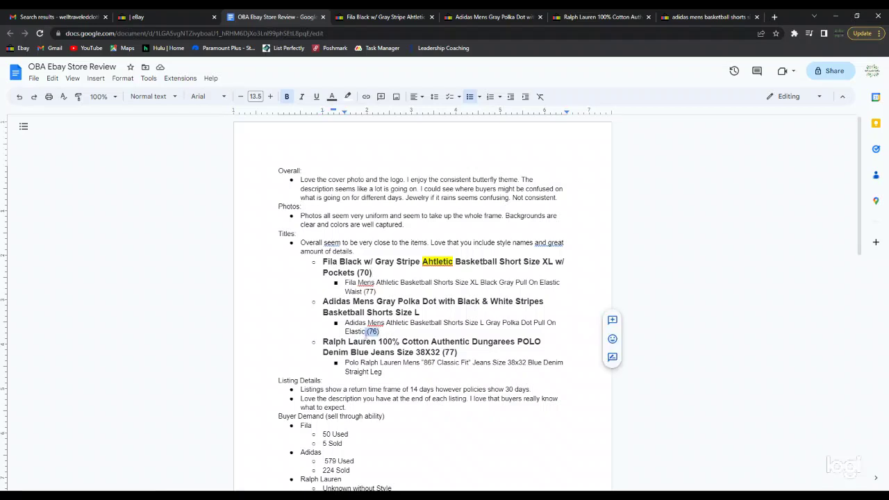
pyautogui.click(380, 332)
pyautogui.scroll(-1, 371, 300)
# Open the Ralph Lauren jeans listing and examine its waist measurement photo and the full-length jeans photos.
pyautogui.click(587, 17)
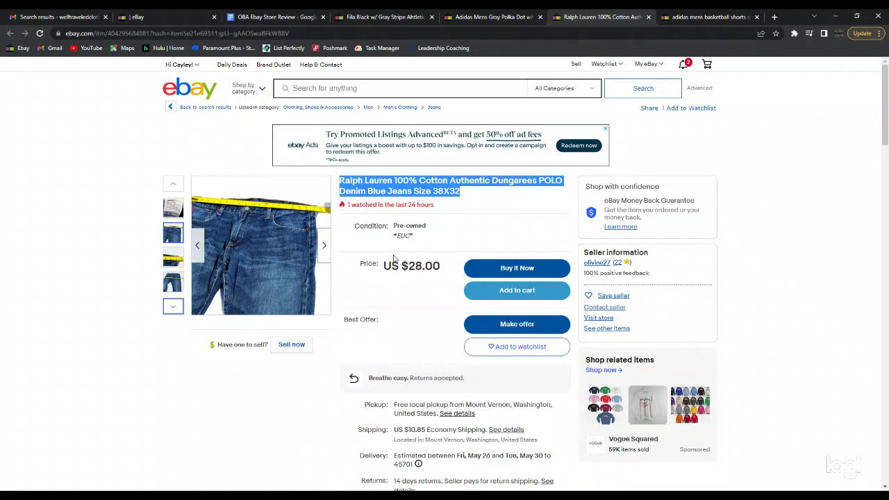
pyautogui.moveTo(212, 252)
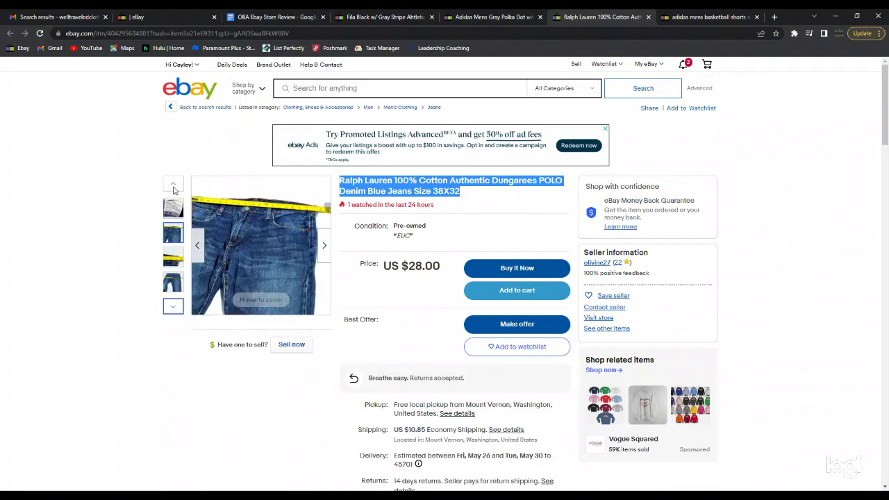
pyautogui.click(173, 184)
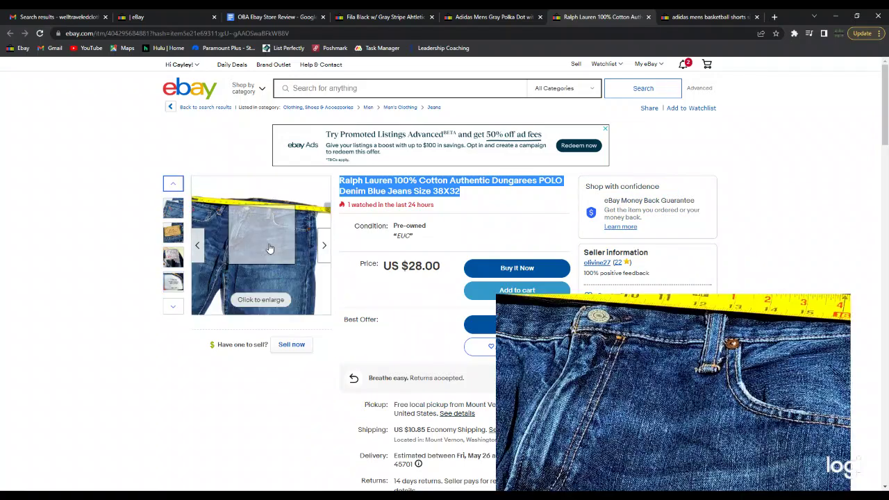
pyautogui.click(173, 185)
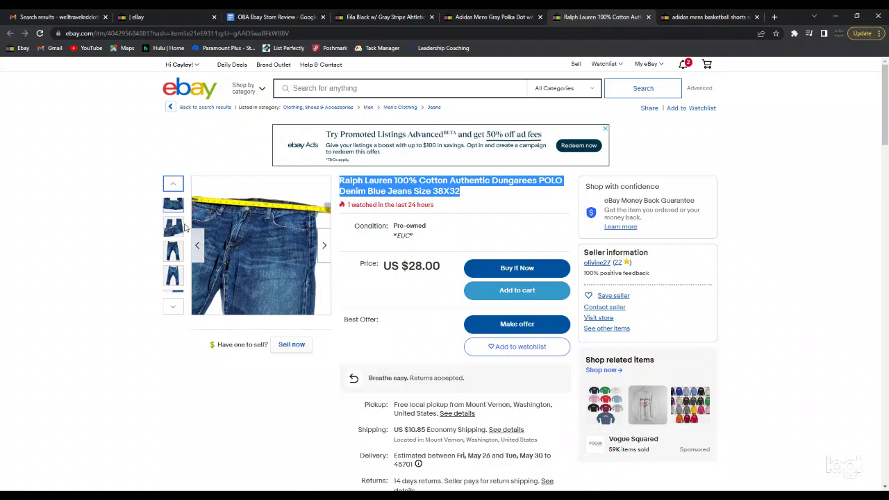
pyautogui.moveTo(257, 217)
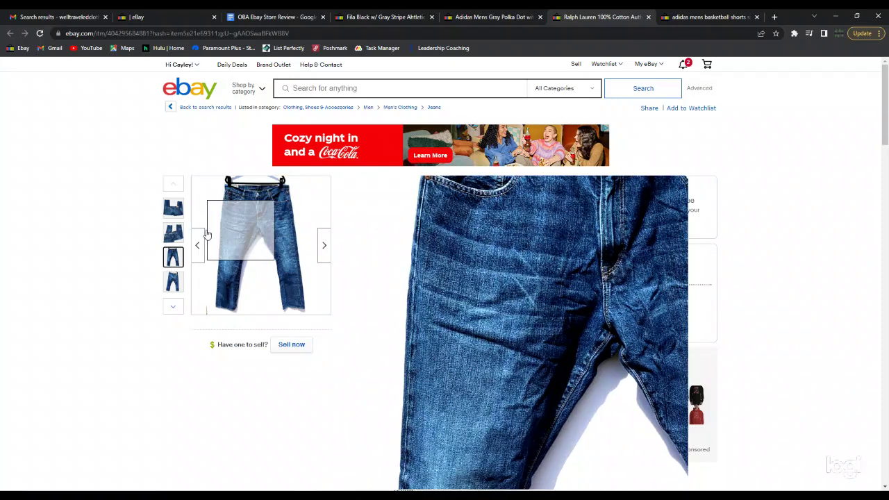
pyautogui.click(173, 208)
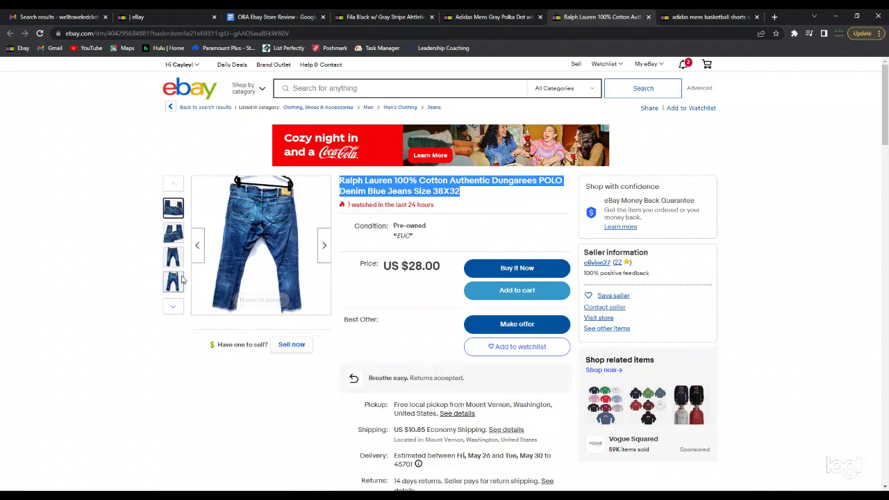
# In the review document, highlight "867 Classic Fit" in the suggested Ralph Lauren title and "POLO" in the original title.
pyautogui.click(273, 16)
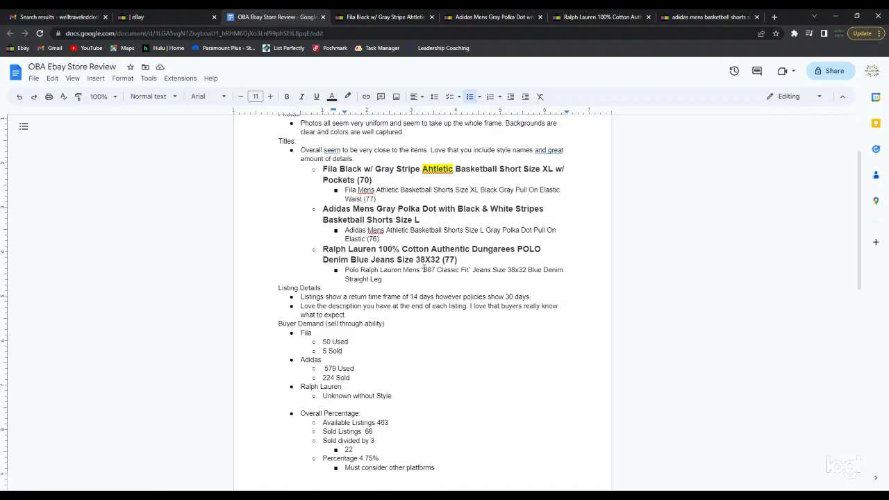
pyautogui.moveTo(422, 270); pyautogui.dragTo(473, 271)
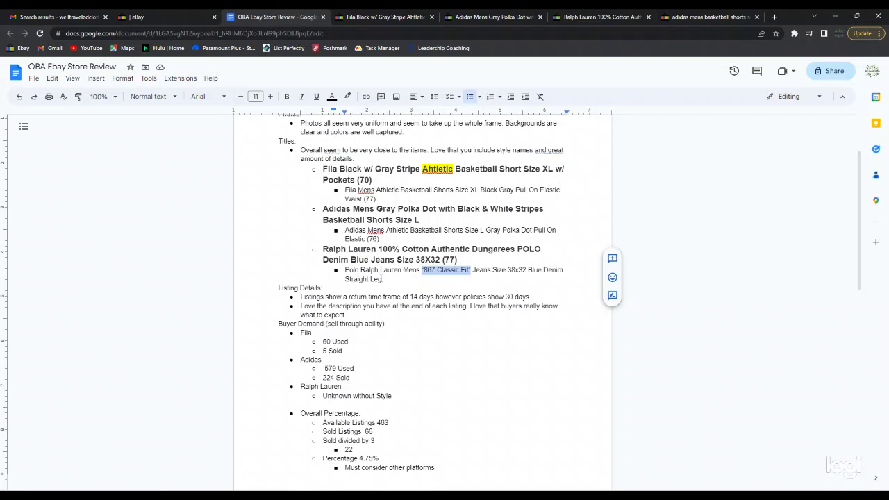
pyautogui.click(383, 279)
pyautogui.moveTo(471, 270); pyautogui.dragTo(421, 270)
pyautogui.moveTo(541, 248); pyautogui.dragTo(517, 248)
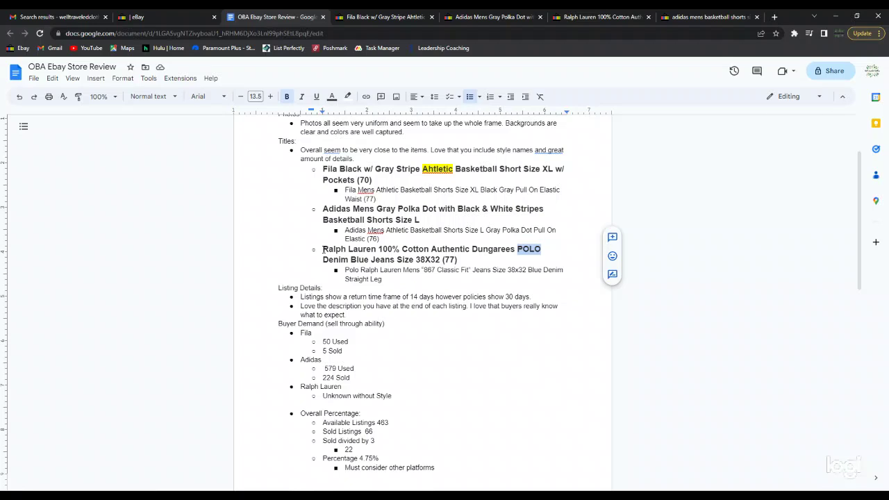
pyautogui.scroll(-1, 361, 296)
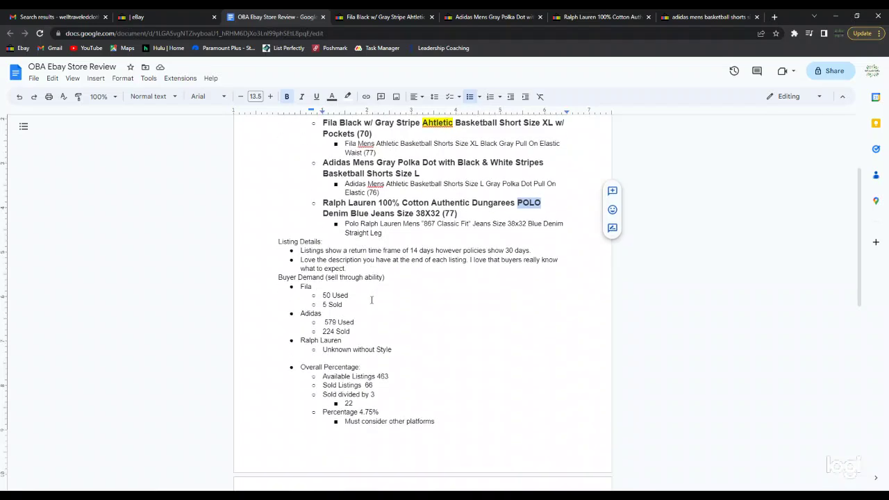
# Open the Fila shorts listing and examine its title, shipping and returns details, and item specifics.
pyautogui.click(379, 16)
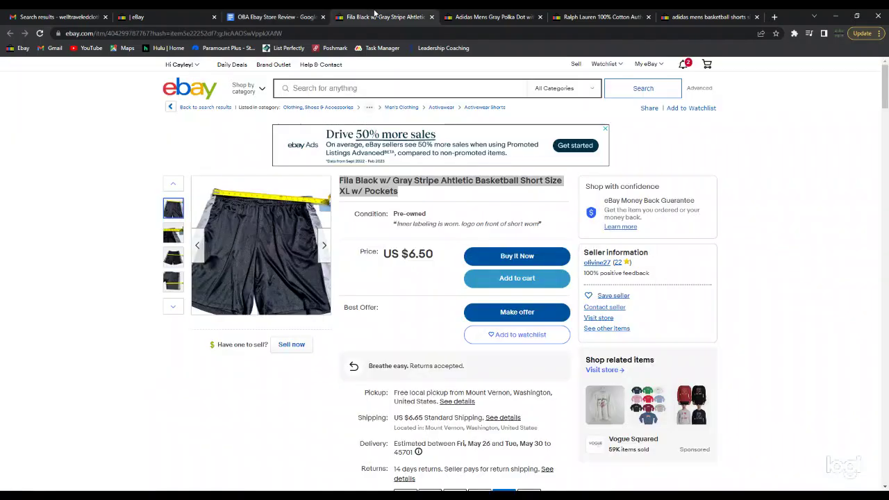
pyautogui.moveTo(339, 176); pyautogui.dragTo(398, 193)
pyautogui.scroll(-1, 410, 307)
pyautogui.scroll(-4, 410, 307)
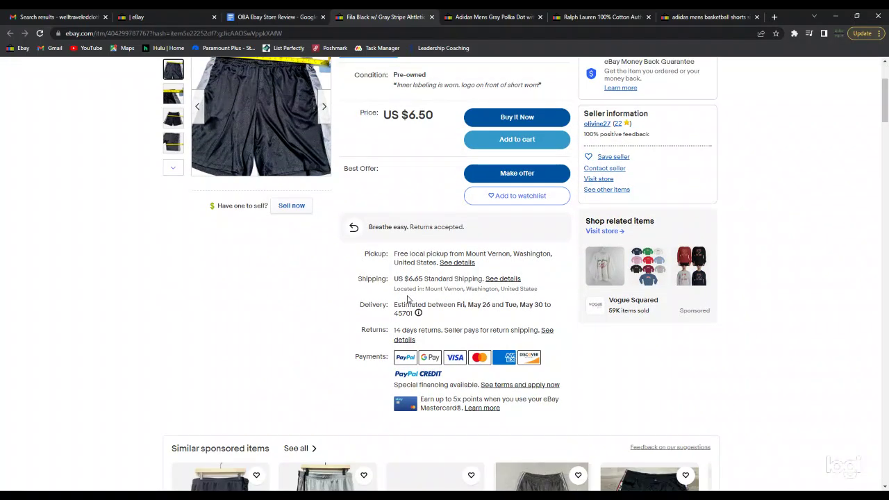
pyautogui.scroll(3, 452, 155)
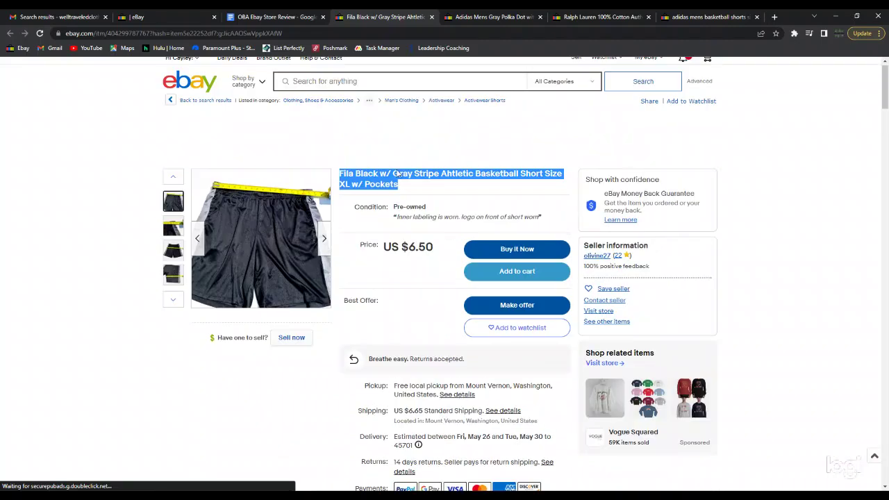
pyautogui.scroll(-5, 406, 287)
pyautogui.scroll(-9, 407, 288)
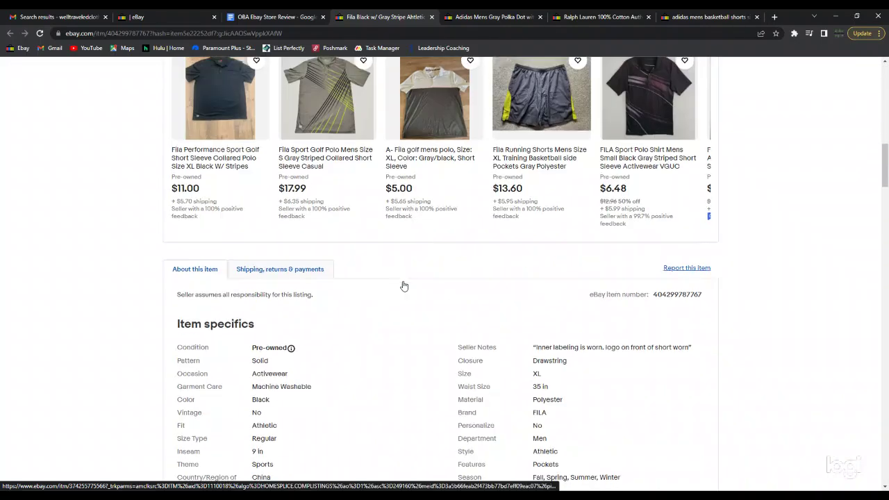
pyautogui.scroll(3, 396, 284)
pyautogui.scroll(-1, 291, 257)
pyautogui.scroll(-1, 240, 259)
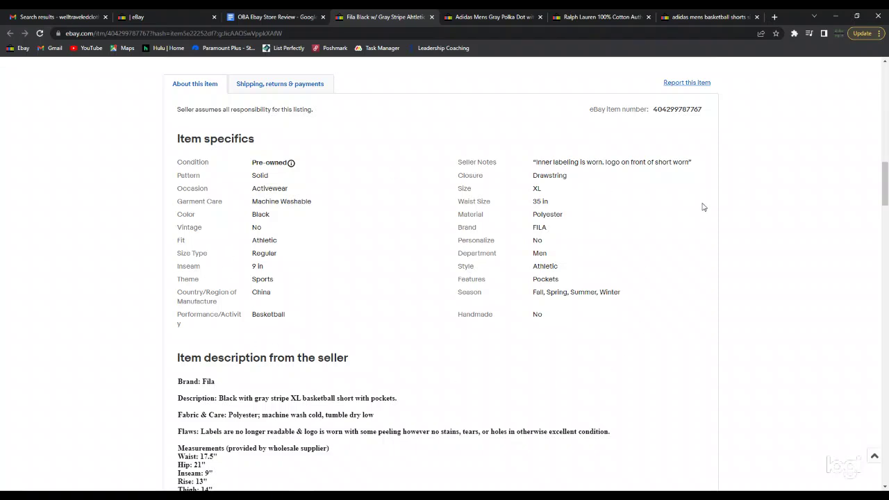
# Examine the seller's item description on the Fila listing and highlight its measurements section.
pyautogui.scroll(-3, 423, 310)
pyautogui.moveTo(183, 243); pyautogui.dragTo(434, 334)
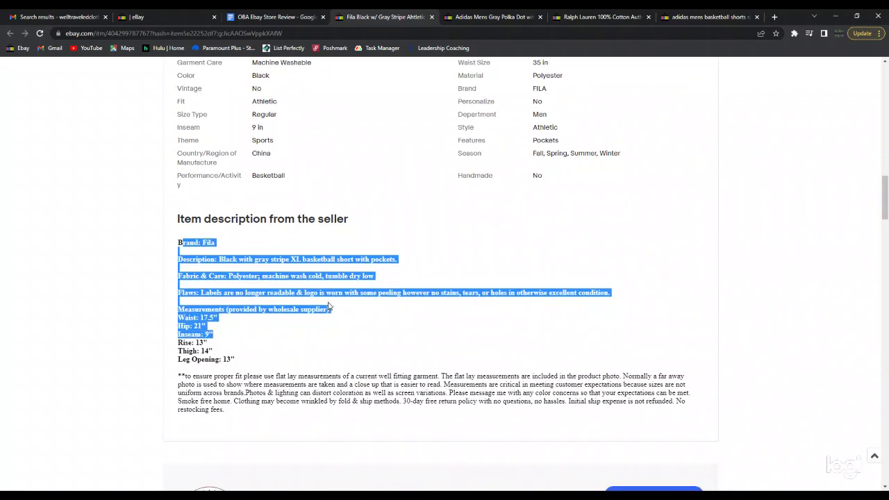
pyautogui.click(299, 361)
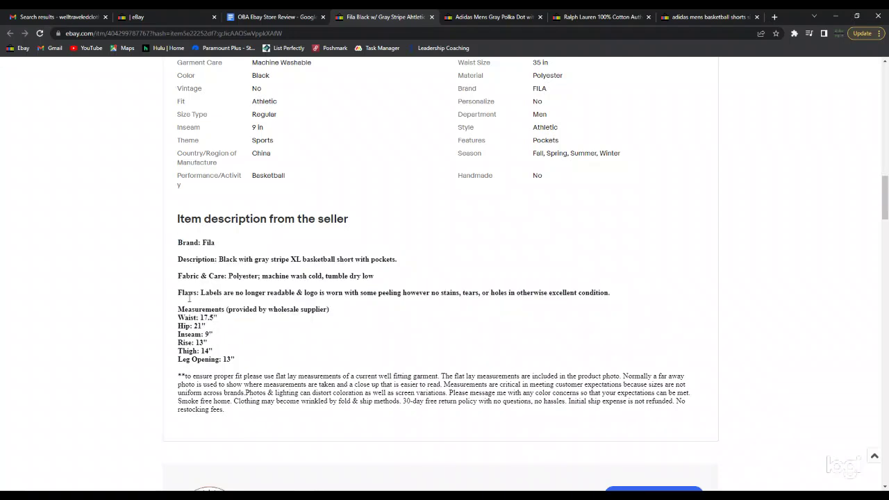
pyautogui.moveTo(250, 366); pyautogui.dragTo(179, 310)
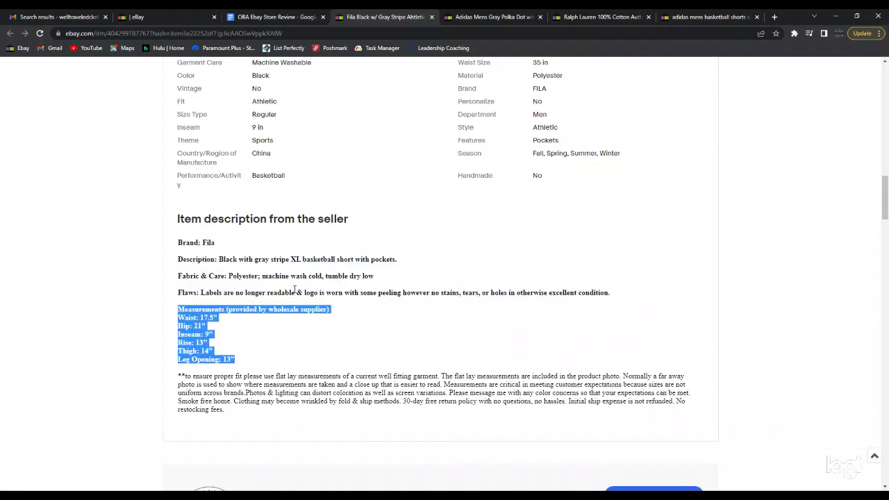
pyautogui.scroll(-2, 295, 291)
pyautogui.moveTo(182, 200); pyautogui.dragTo(228, 200)
pyautogui.click(220, 197)
pyautogui.scroll(-1, 243, 281)
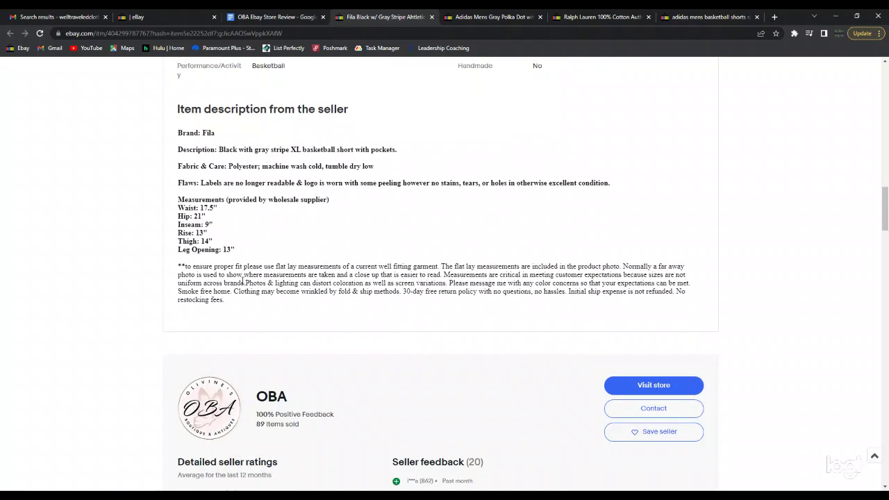
# Highlight the closing note of the Fila description, then its initial ship expense sentence and 30-day free return policy statement.
pyautogui.click(180, 239)
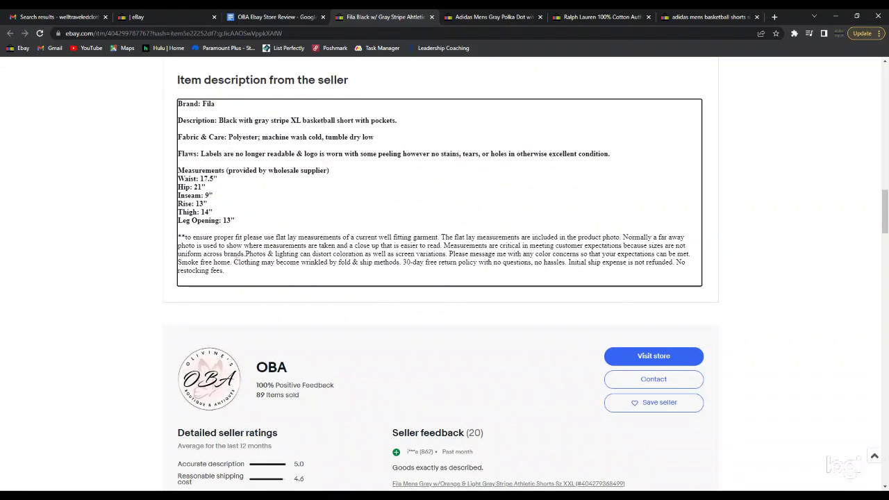
pyautogui.moveTo(226, 271); pyautogui.dragTo(179, 236)
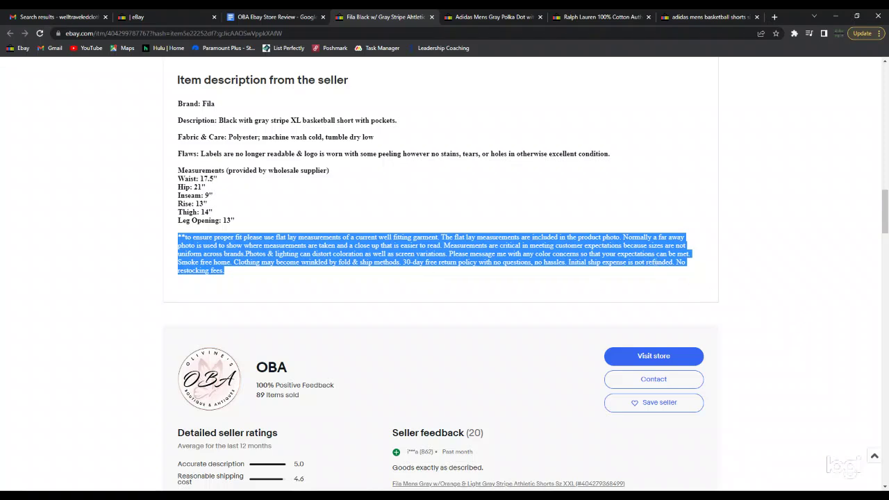
pyautogui.click(659, 263)
pyautogui.moveTo(673, 265); pyautogui.dragTo(570, 264)
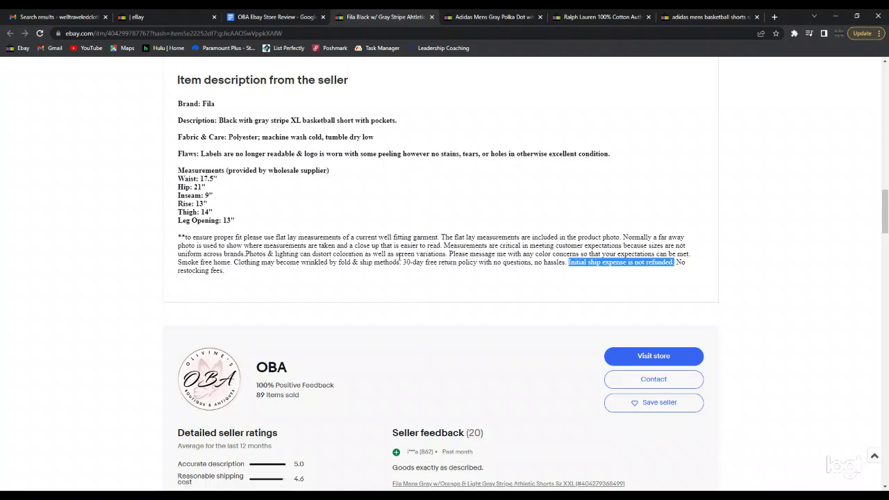
pyautogui.moveTo(403, 265); pyautogui.dragTo(565, 265)
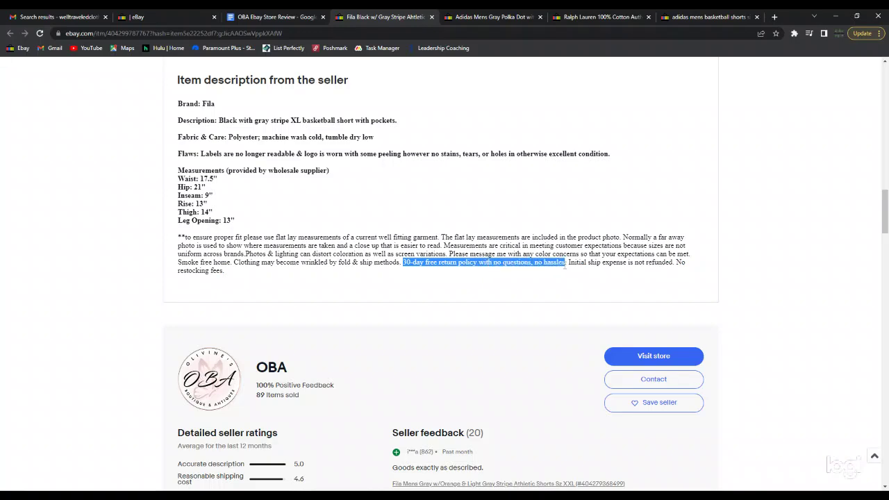
# Show the Fila listing's shipping, returns and payments details and highlight the return period in its return policy.
pyautogui.scroll(9, 446, 300)
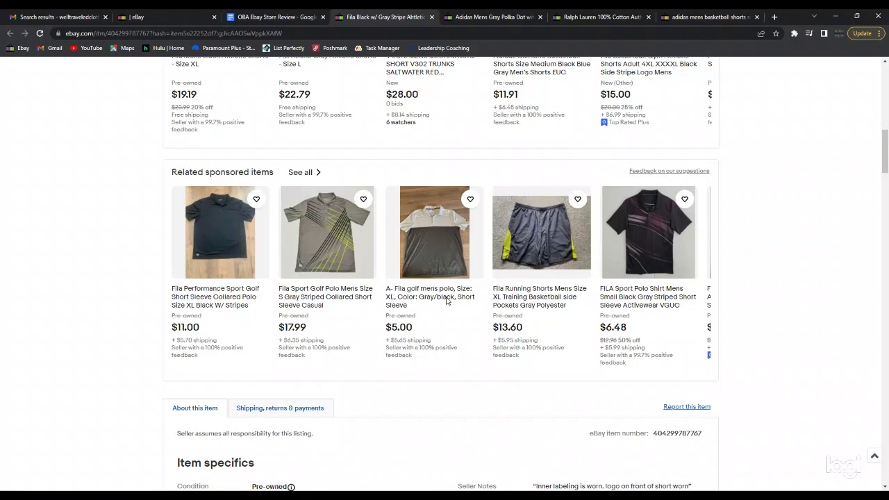
pyautogui.scroll(7, 447, 300)
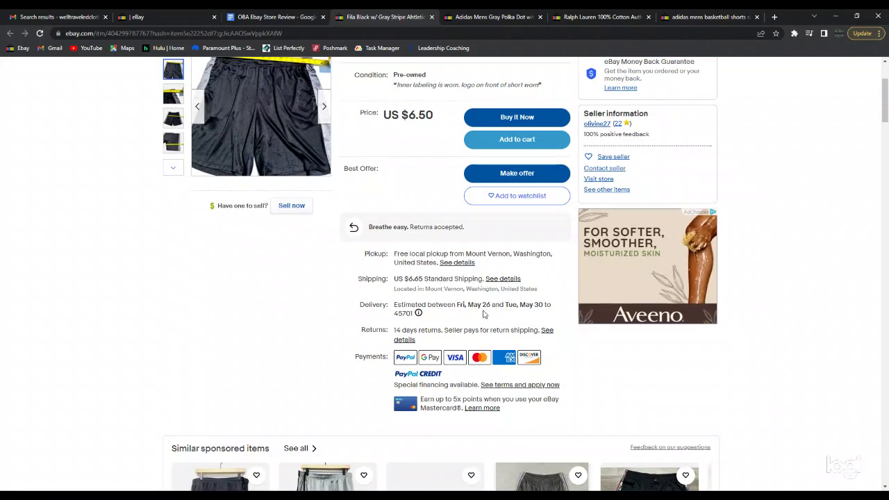
pyautogui.scroll(-1, 484, 314)
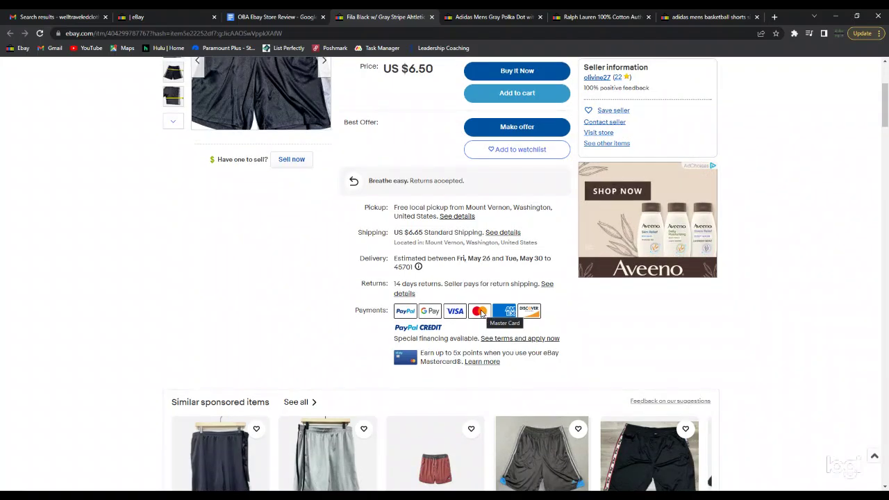
pyautogui.scroll(-8, 459, 313)
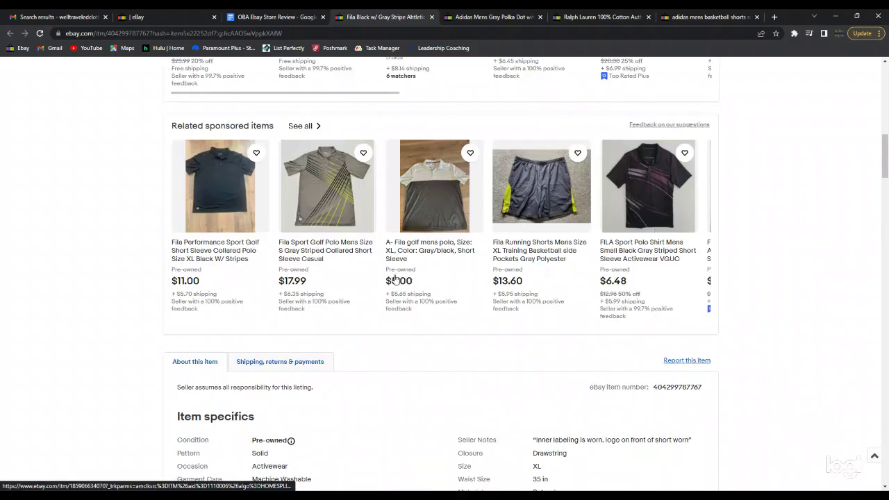
pyautogui.scroll(-2, 321, 364)
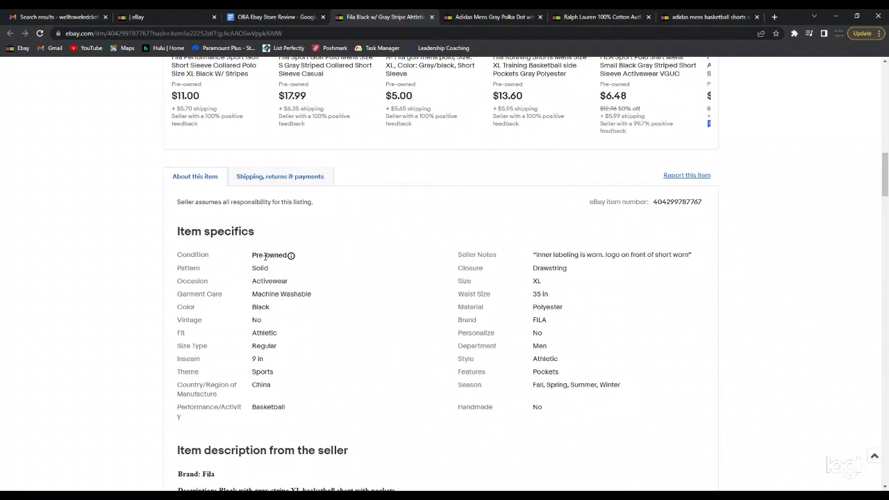
pyautogui.click(280, 178)
pyautogui.scroll(-4, 368, 223)
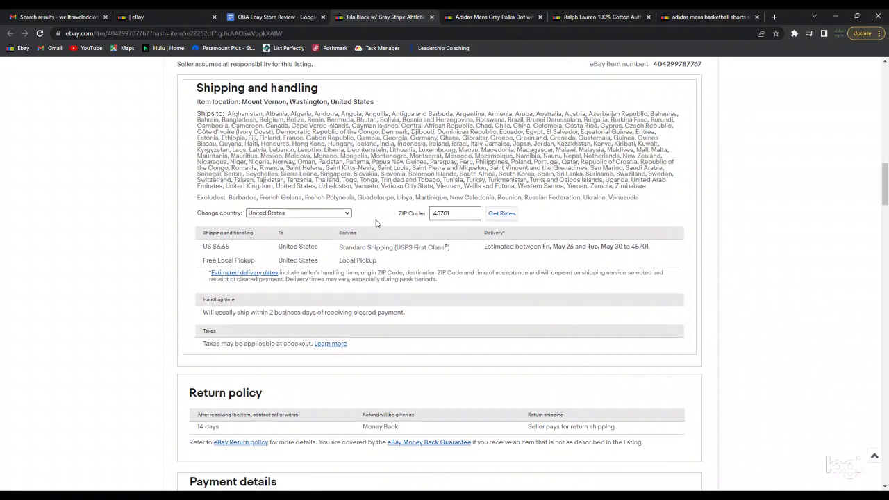
pyautogui.moveTo(227, 334); pyautogui.dragTo(193, 334)
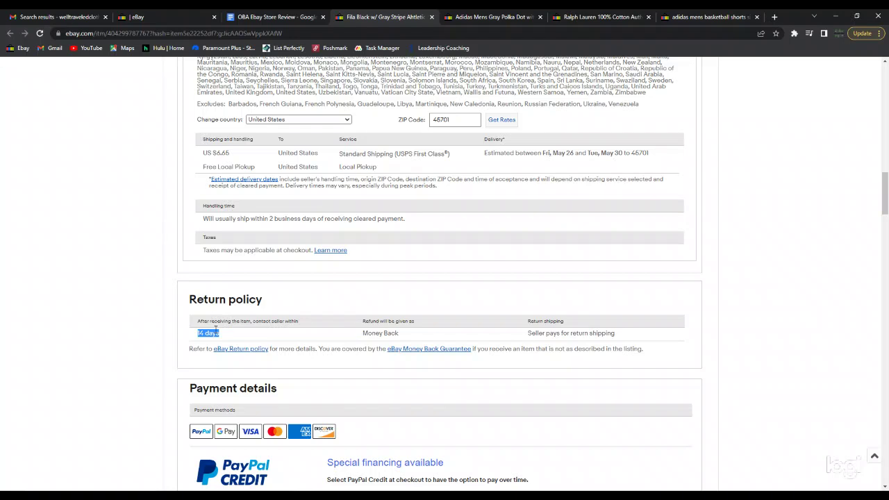
# On the Fila listing, highlight the standard shipping service, the local pickup option, and the handling time statement.
pyautogui.scroll(1, 323, 338)
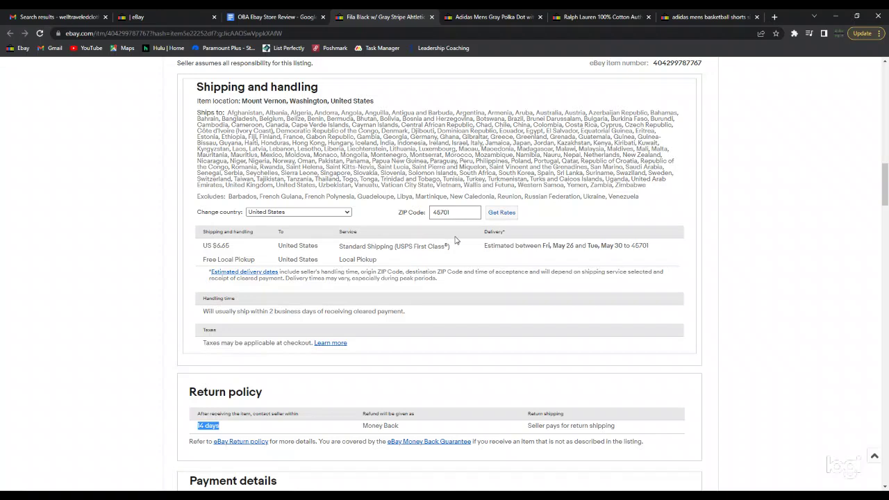
pyautogui.moveTo(337, 251); pyautogui.dragTo(456, 248)
pyautogui.moveTo(388, 260); pyautogui.dragTo(343, 259)
pyautogui.scroll(1, 375, 272)
pyautogui.click(390, 304)
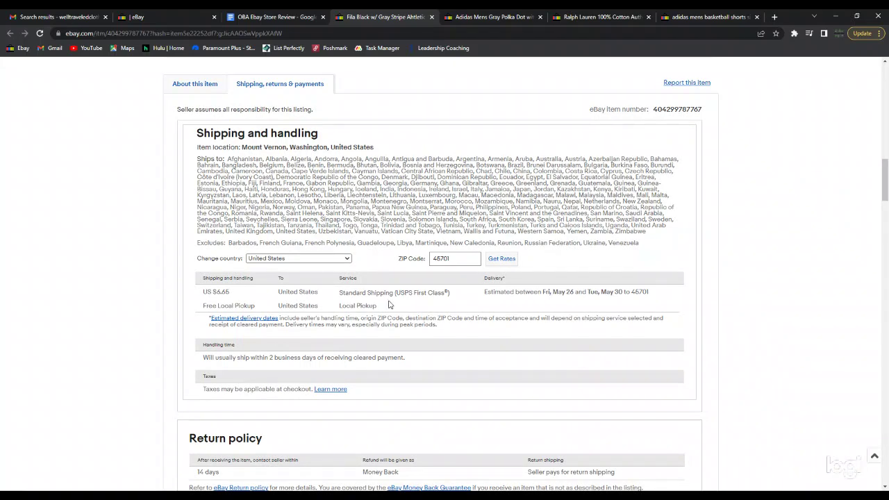
pyautogui.scroll(-2, 389, 304)
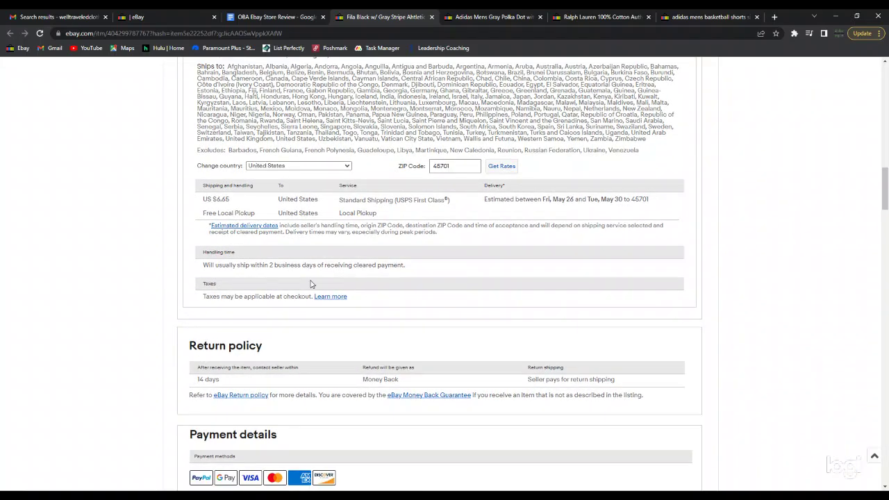
pyautogui.moveTo(215, 265); pyautogui.dragTo(423, 272)
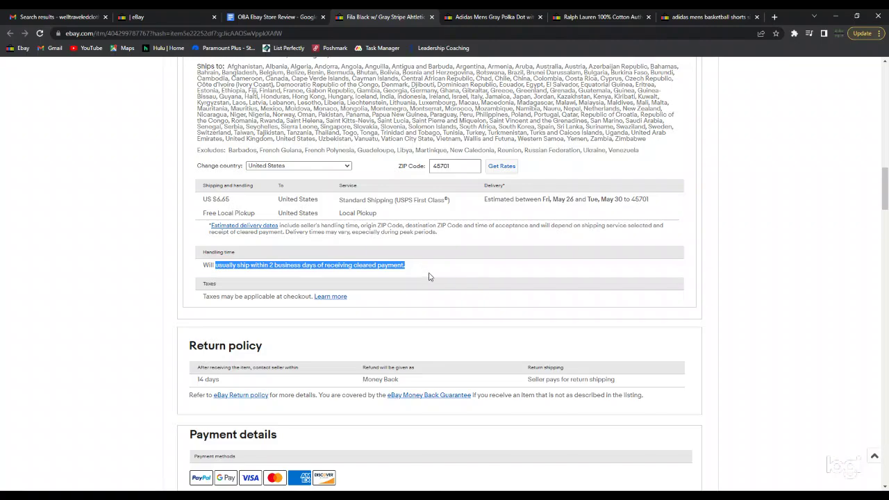
pyautogui.click(419, 267)
pyautogui.scroll(-3, 341, 286)
pyautogui.scroll(5, 341, 286)
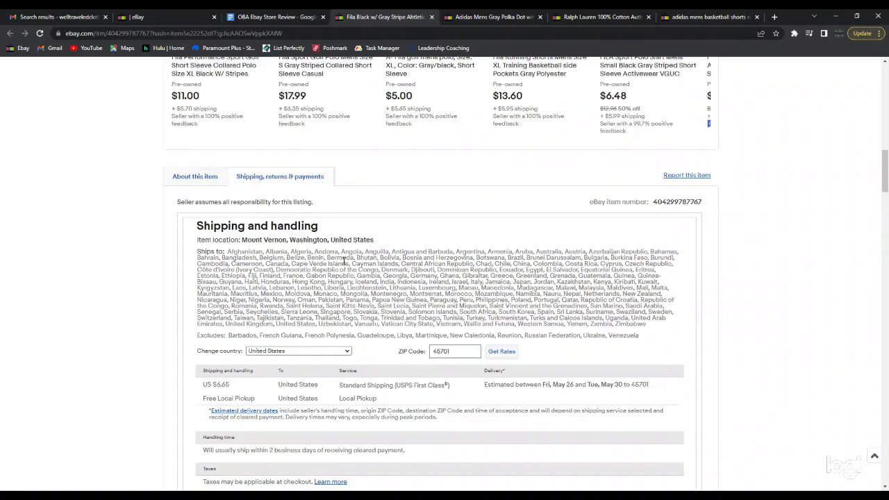
# Switch to the Adidas shorts listing, examine its shipping and handling details, and highlight the return period in its return policy.
pyautogui.click(490, 16)
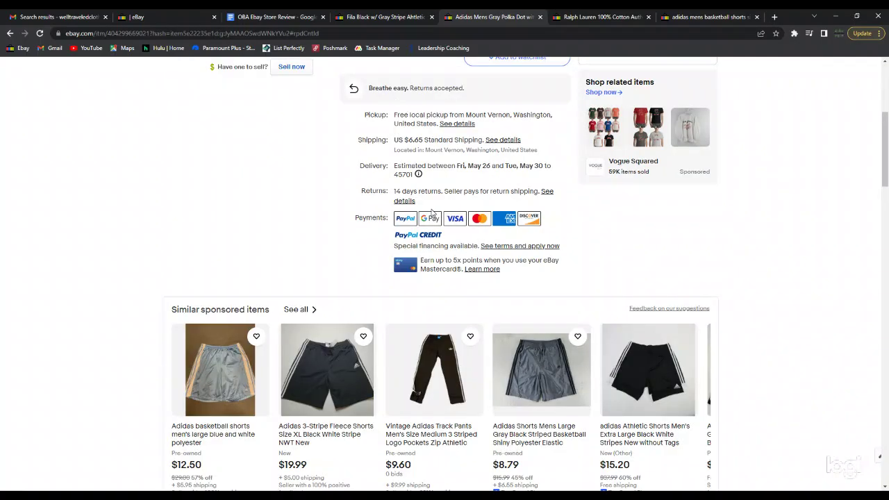
pyautogui.scroll(-9, 331, 211)
pyautogui.scroll(-3, 331, 211)
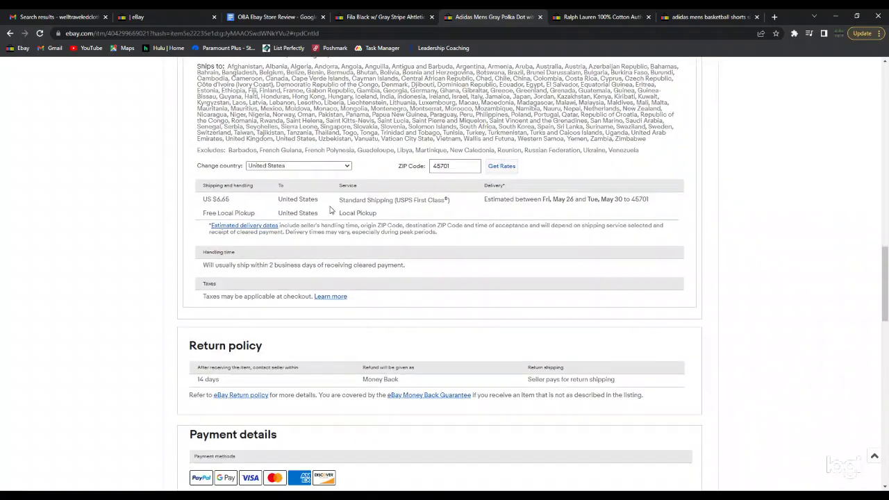
pyautogui.scroll(-3, 328, 216)
pyautogui.scroll(-1, 329, 214)
pyautogui.scroll(5, 278, 189)
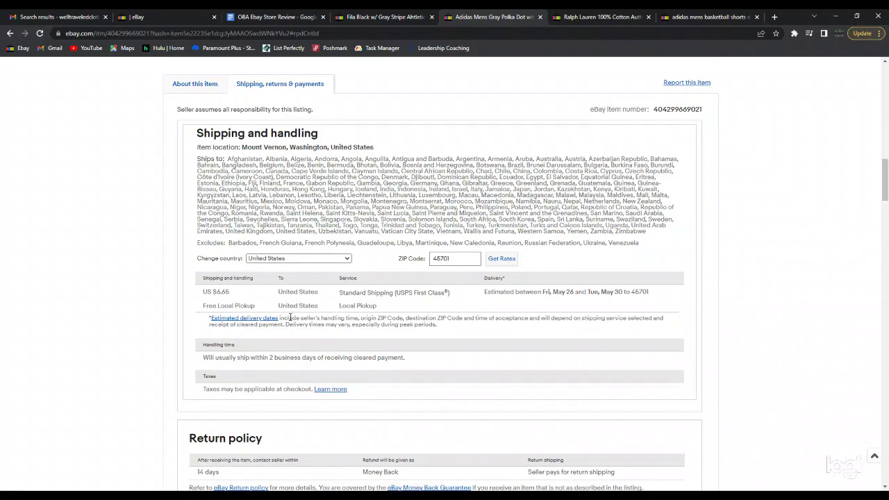
pyautogui.scroll(2, 298, 286)
pyautogui.scroll(-4, 298, 306)
pyautogui.moveTo(219, 335); pyautogui.dragTo(205, 334)
pyautogui.scroll(7, 278, 278)
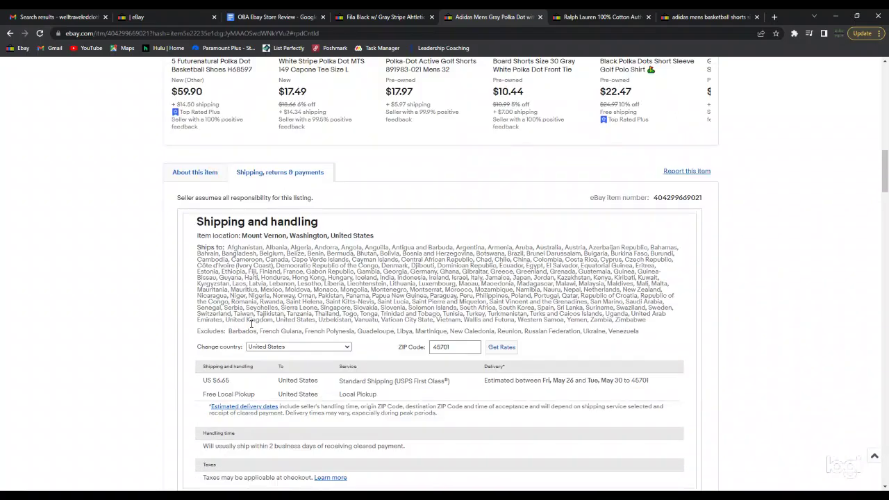
# Return to the Adidas listing's item details and examine its item specifics and seller description.
pyautogui.click(196, 216)
pyautogui.scroll(-3, 324, 254)
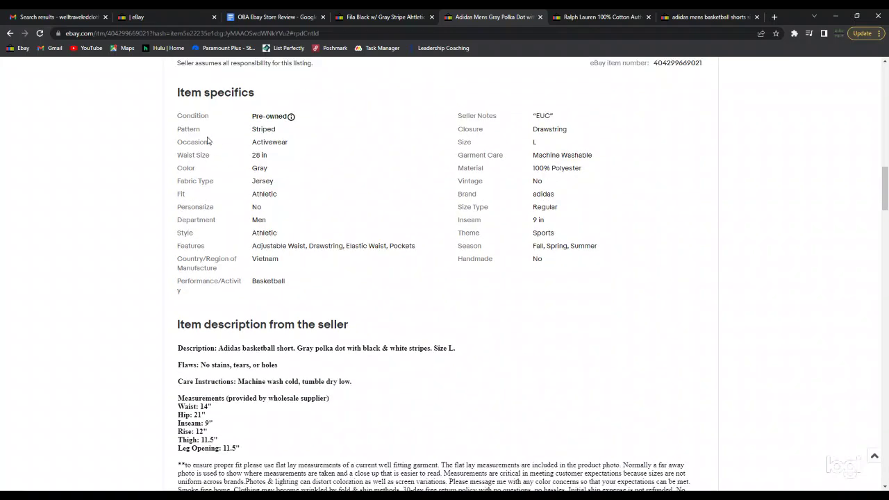
pyautogui.scroll(-3, 527, 276)
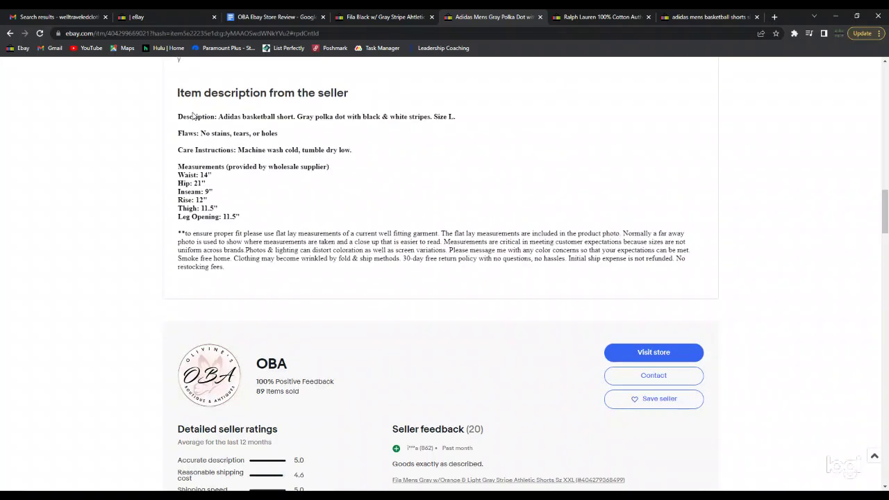
pyautogui.scroll(1, 182, 111)
# Switch to the Ralph Lauren jeans listing, highlight the brand "Lauren Ralph Lauren" in its item specifics, and read the seller's description.
pyautogui.click(598, 16)
pyautogui.scroll(-15, 418, 279)
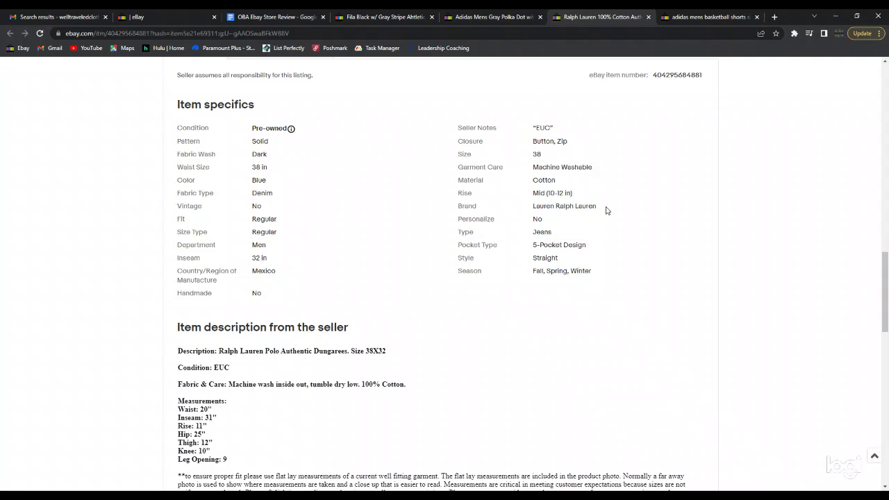
pyautogui.moveTo(574, 206); pyautogui.dragTo(532, 206)
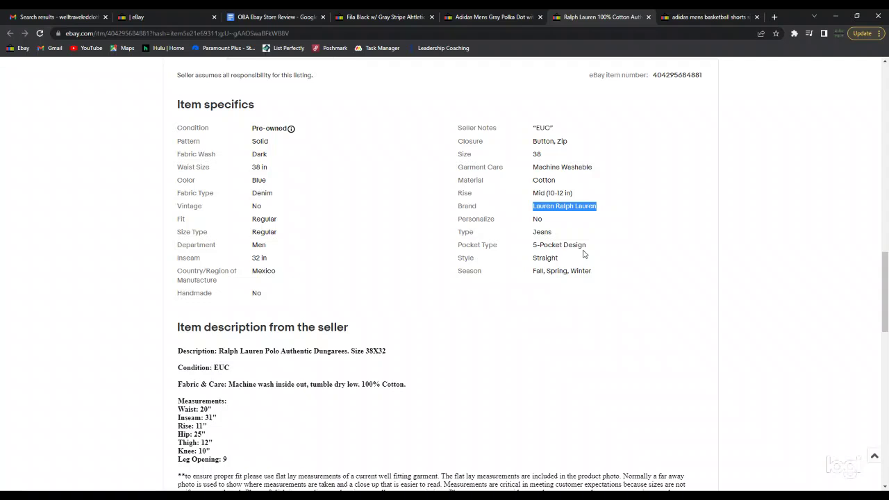
pyautogui.scroll(-1, 458, 292)
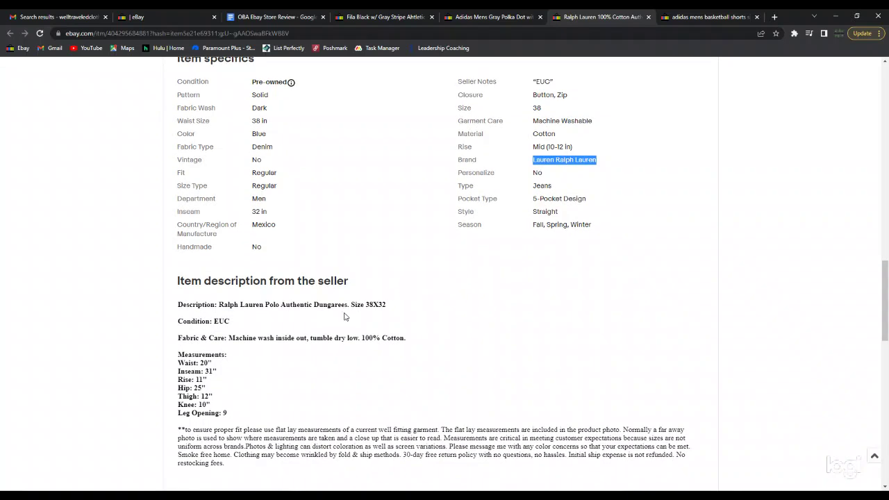
pyautogui.scroll(-1, 473, 146)
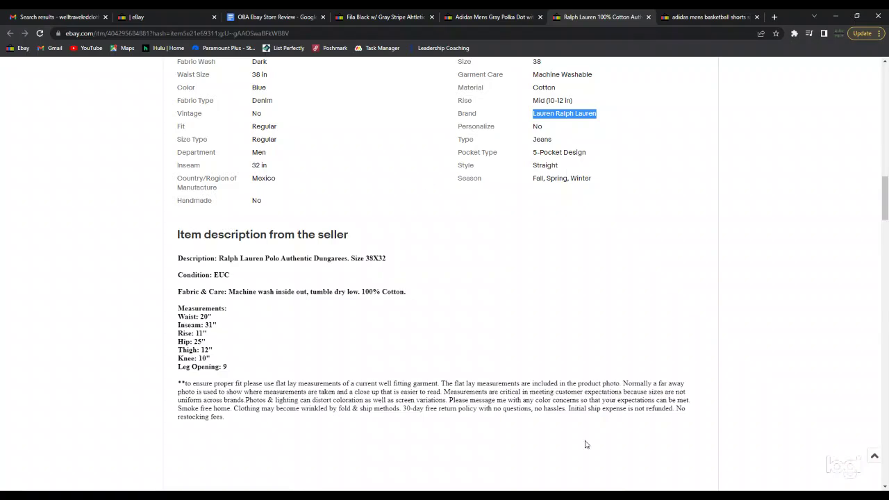
pyautogui.scroll(-3, 393, 337)
pyautogui.scroll(14, 487, 387)
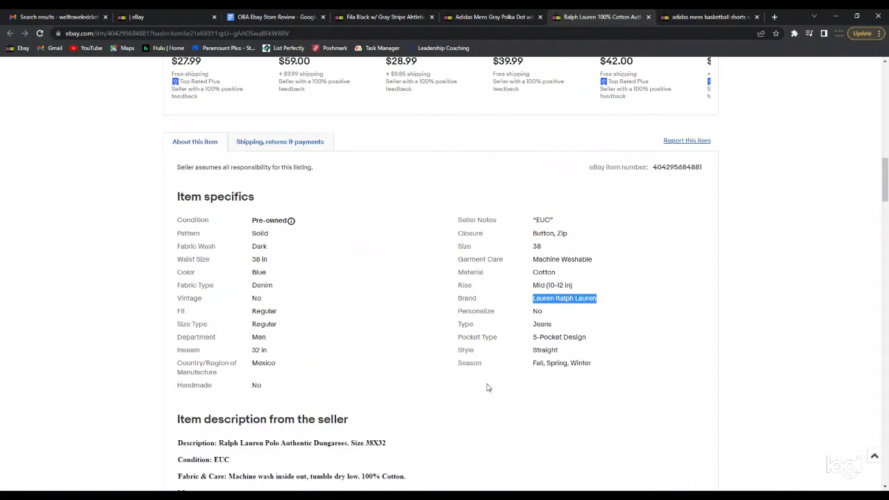
# Show the Ralph Lauren listing's shipping, returns and payments details and highlight the Economy Shipping (USPS Parcel Select Ground) row with its cost.
pyautogui.scroll(10, 488, 387)
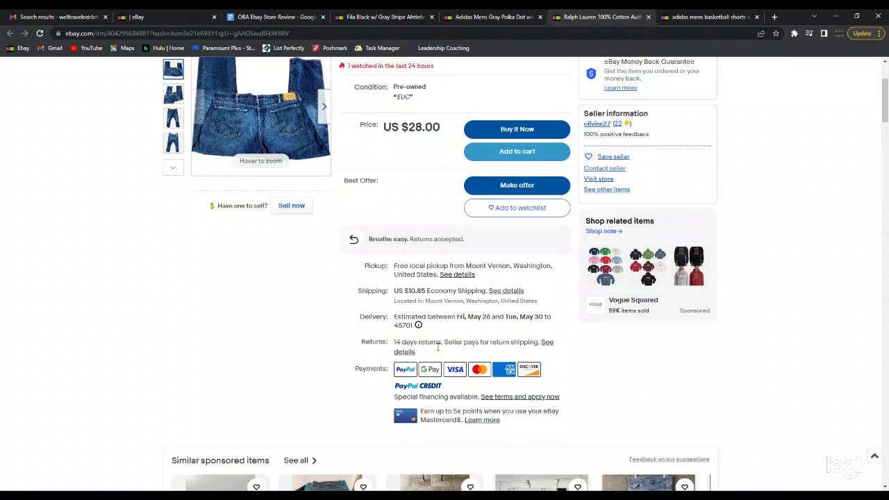
pyautogui.scroll(-8, 403, 343)
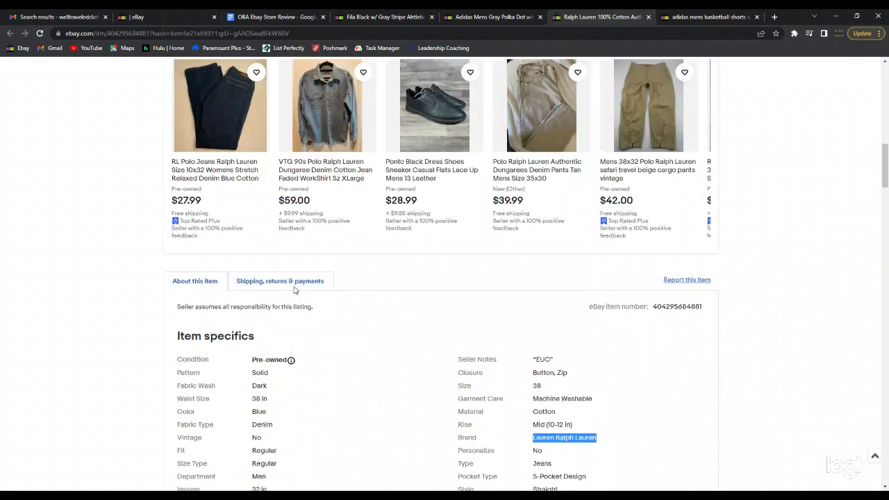
pyautogui.click(295, 289)
pyautogui.scroll(-4, 294, 289)
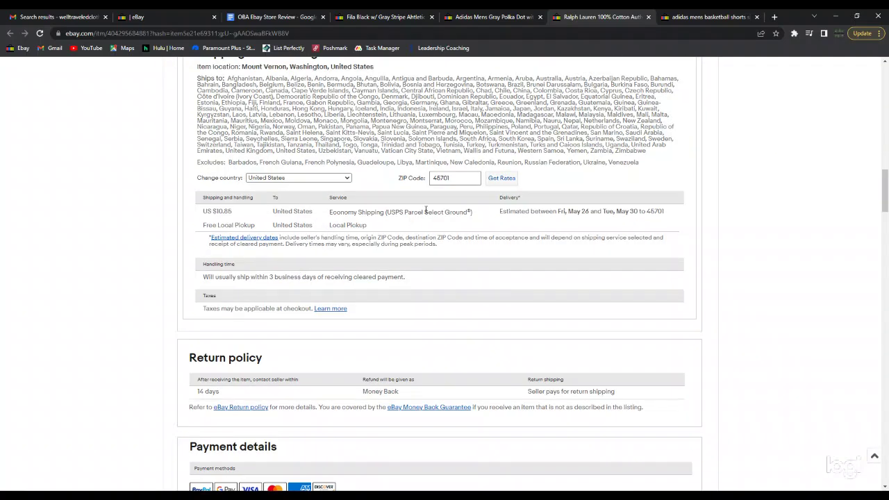
pyautogui.moveTo(472, 210); pyautogui.dragTo(198, 208)
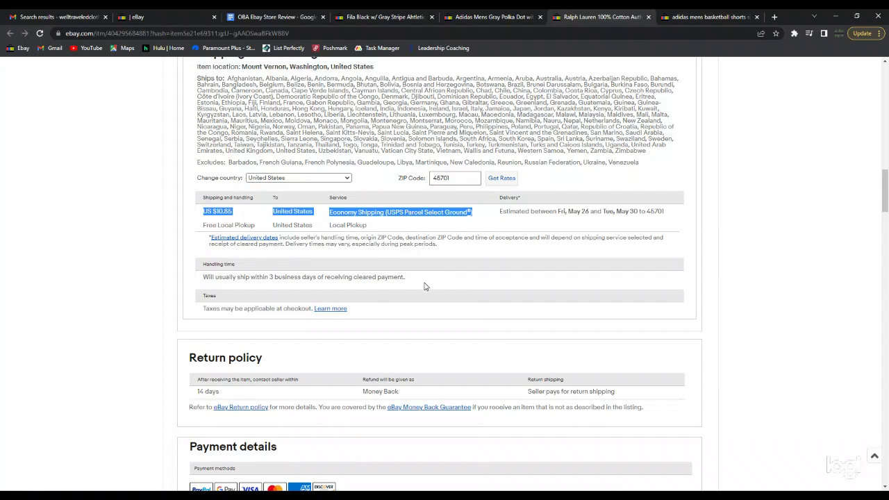
pyautogui.scroll(2, 426, 287)
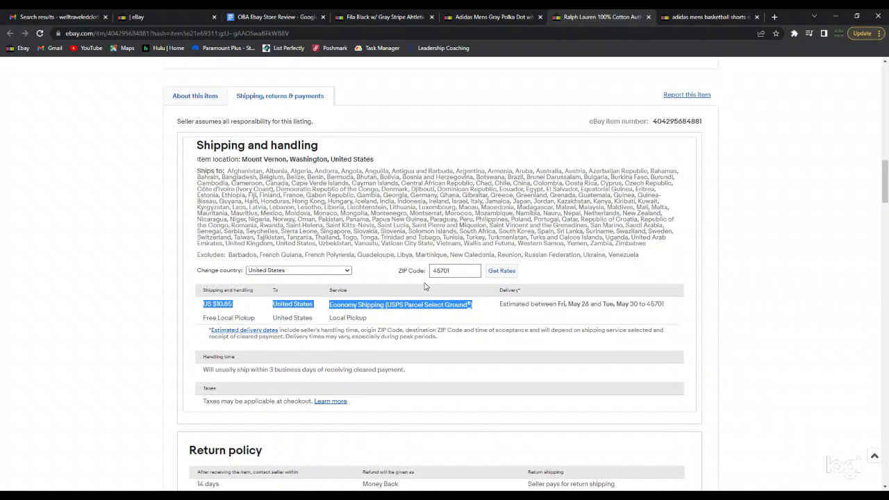
pyautogui.scroll(20, 426, 286)
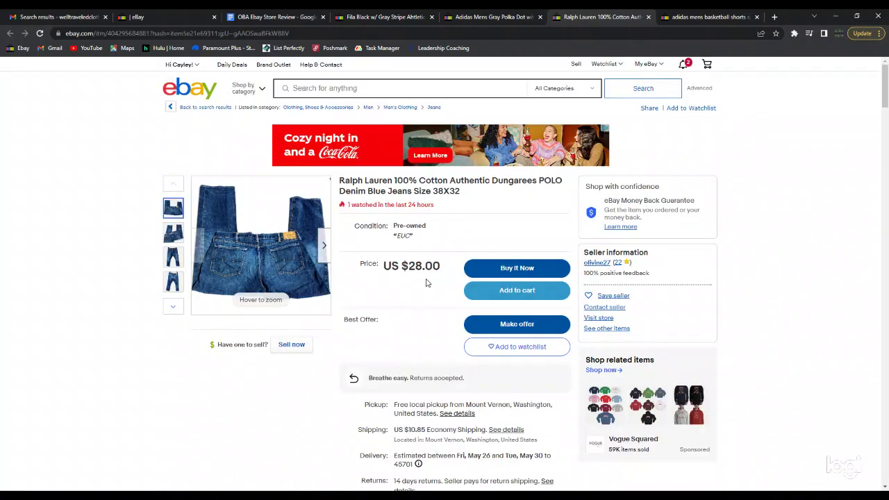
# In the review document's Buyer Demand section, highlight Fila's "50 Used" and "5 Sold" entries, then Ralph Lauren's "Unknown without Style" entry.
pyautogui.click(287, 12)
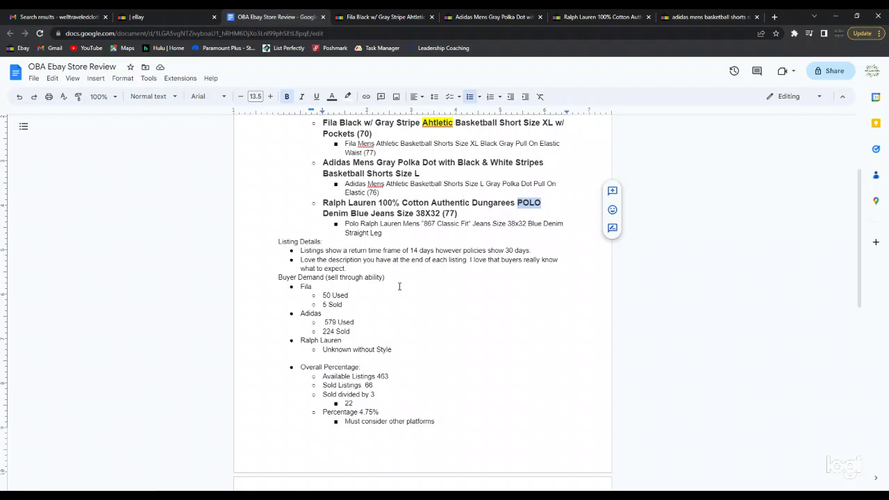
pyautogui.scroll(-3, 371, 285)
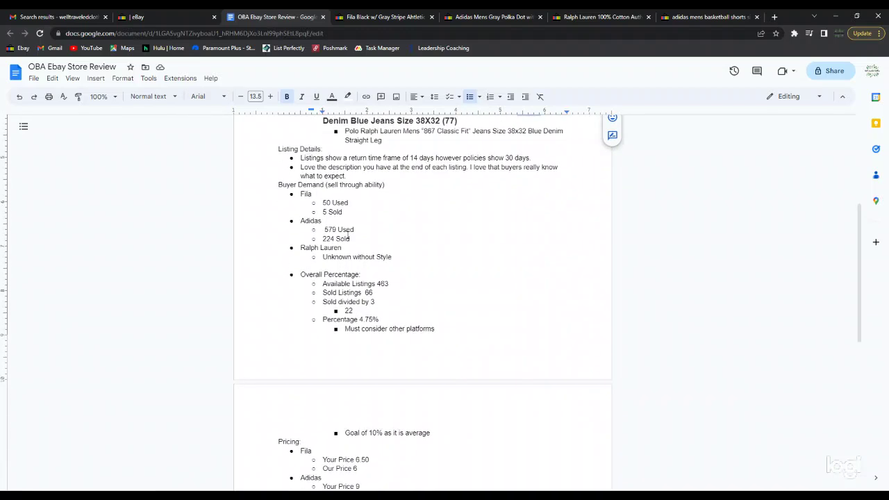
pyautogui.scroll(2, 353, 224)
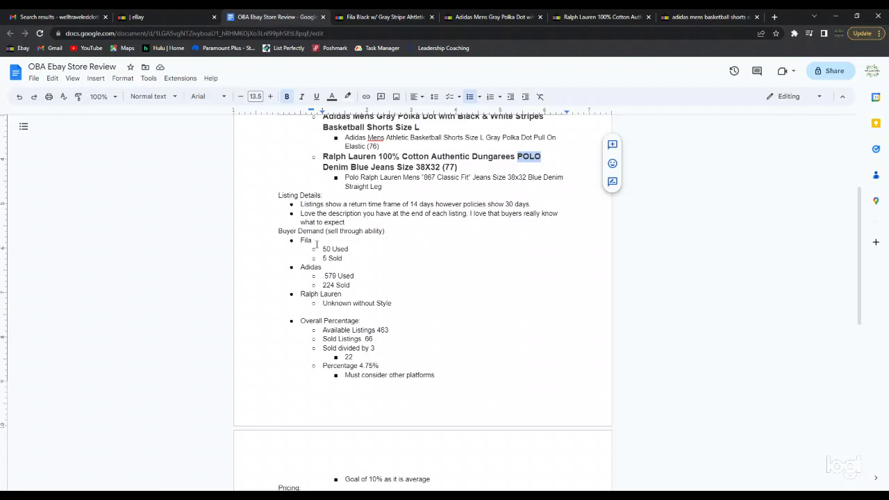
pyautogui.moveTo(350, 248); pyautogui.dragTo(322, 249)
pyautogui.moveTo(345, 258); pyautogui.dragTo(323, 258)
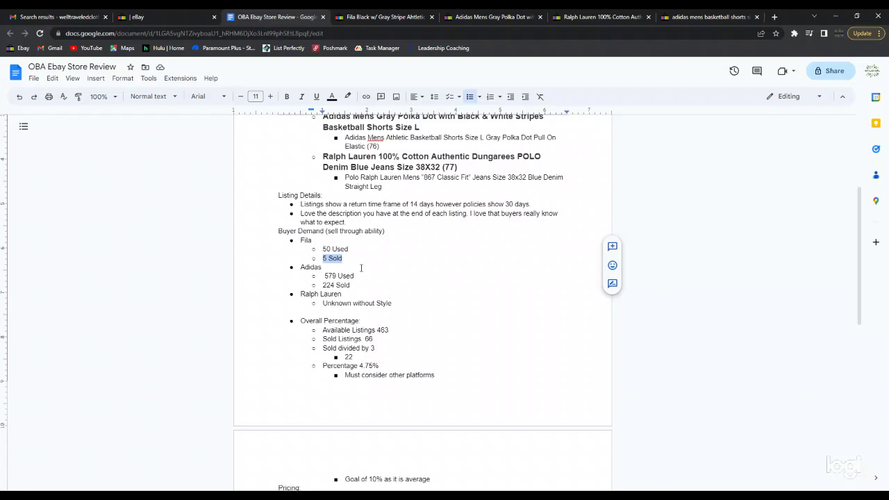
pyautogui.scroll(-1, 337, 276)
pyautogui.moveTo(323, 258); pyautogui.dragTo(395, 258)
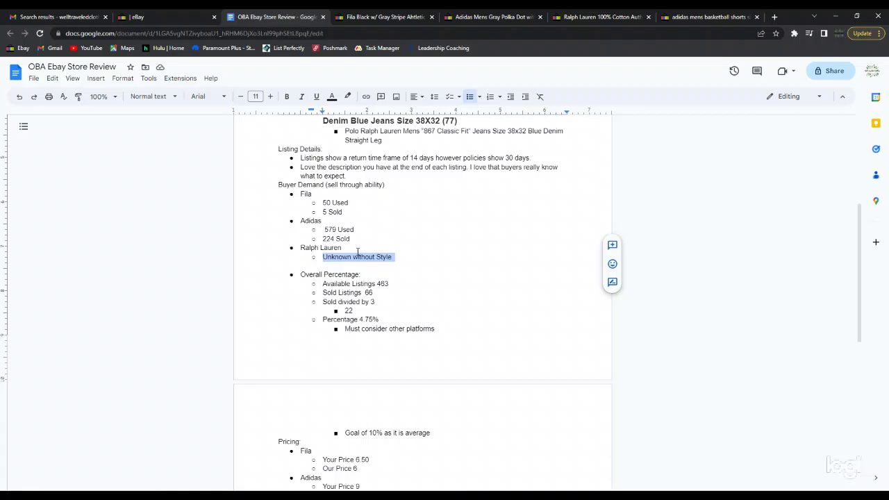
pyautogui.scroll(-1, 361, 278)
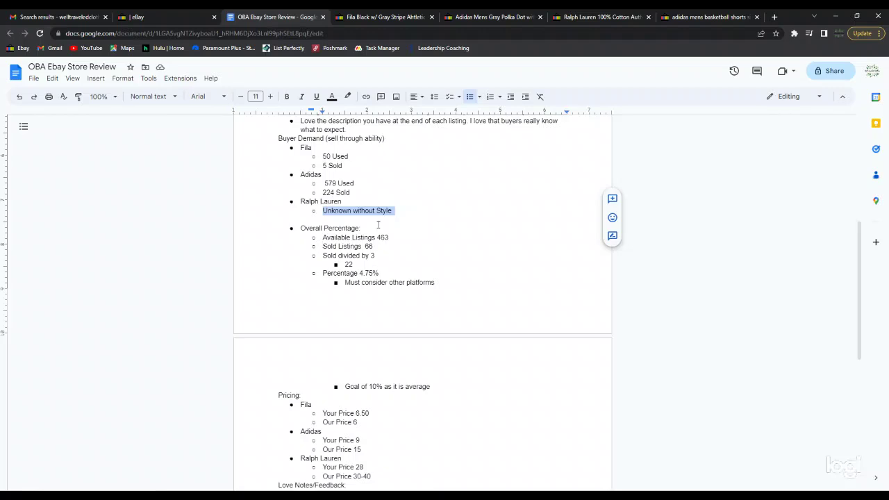
# Highlight the "Sold divided by 3" result under Overall Percentage, then Ralph Lauren's "Our Price" range in the Pricing section.
pyautogui.moveTo(389, 238); pyautogui.dragTo(345, 265)
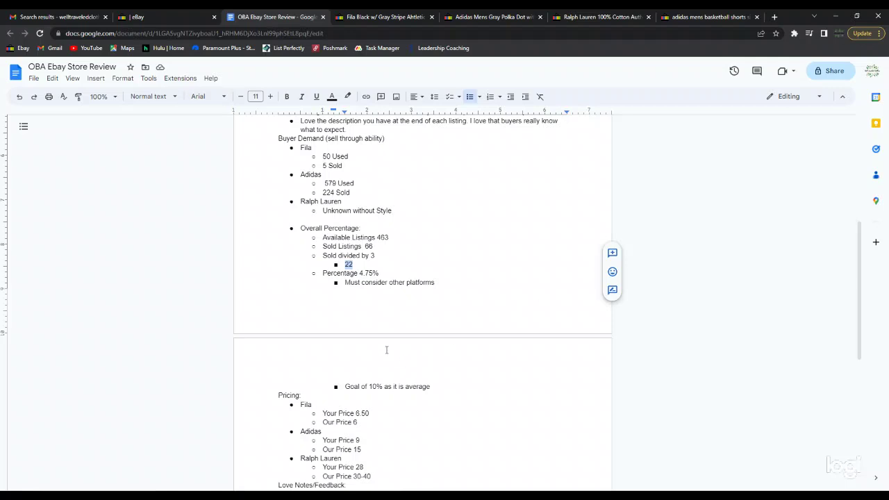
pyautogui.scroll(-3, 396, 358)
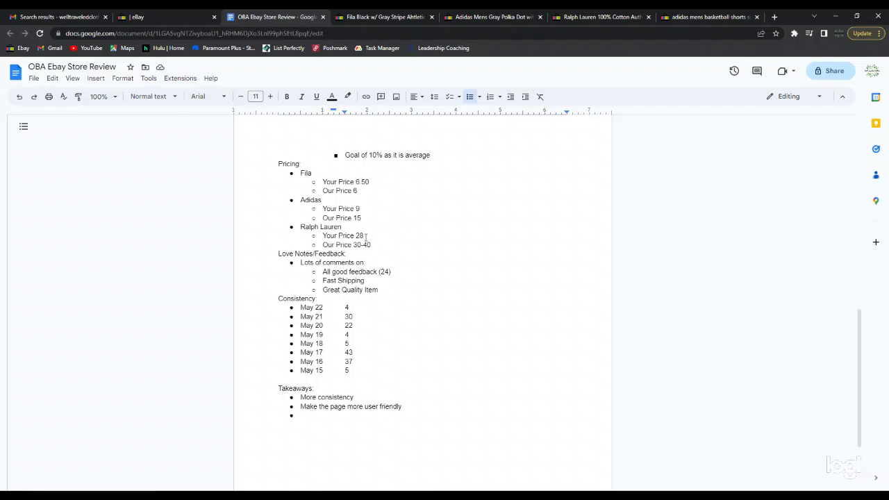
pyautogui.moveTo(376, 246); pyautogui.dragTo(353, 245)
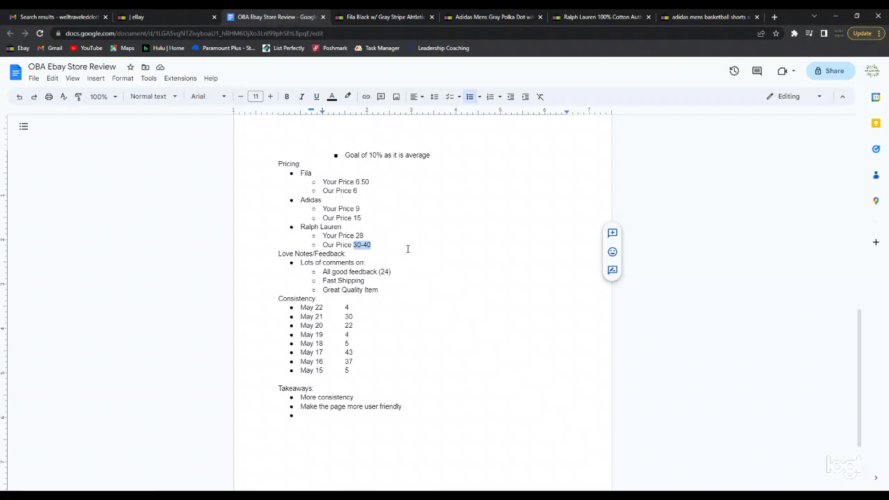
# Switch to the OBA eBay store, show its feedback ratings, and open the complete list of seller feedback.
pyautogui.click(153, 16)
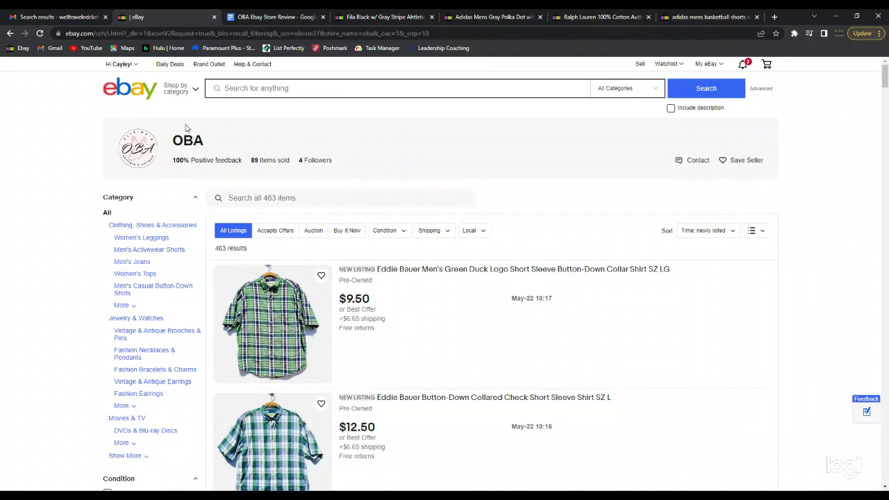
pyautogui.click(210, 163)
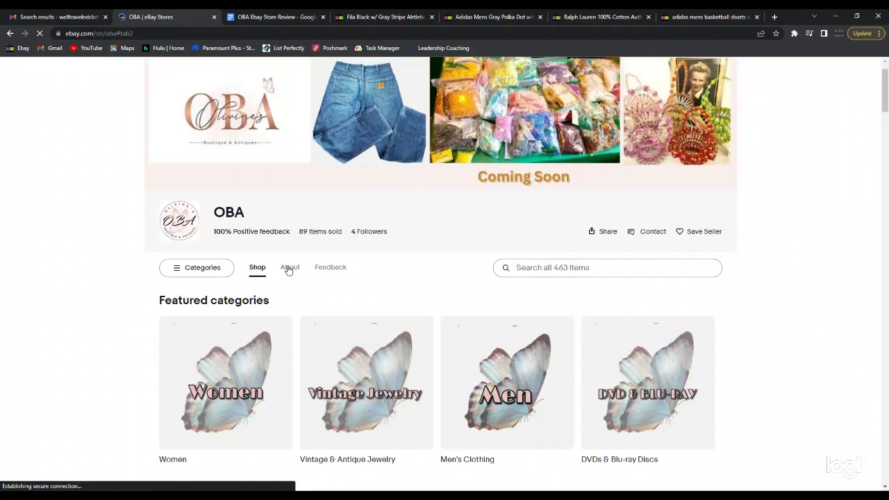
pyautogui.scroll(-3, 335, 270)
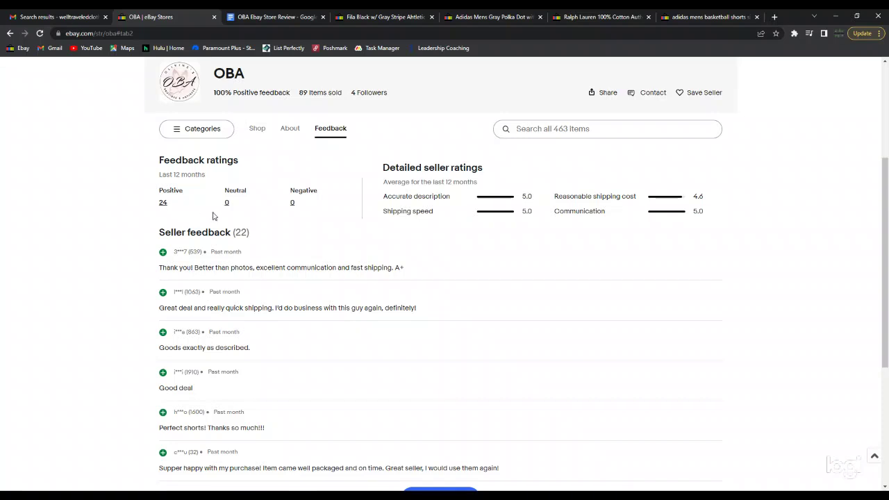
pyautogui.scroll(-4, 208, 222)
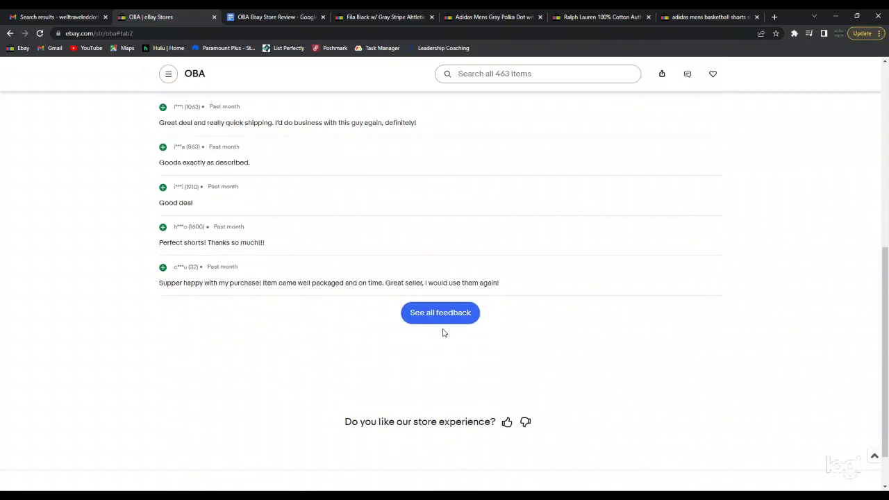
pyautogui.click(442, 317)
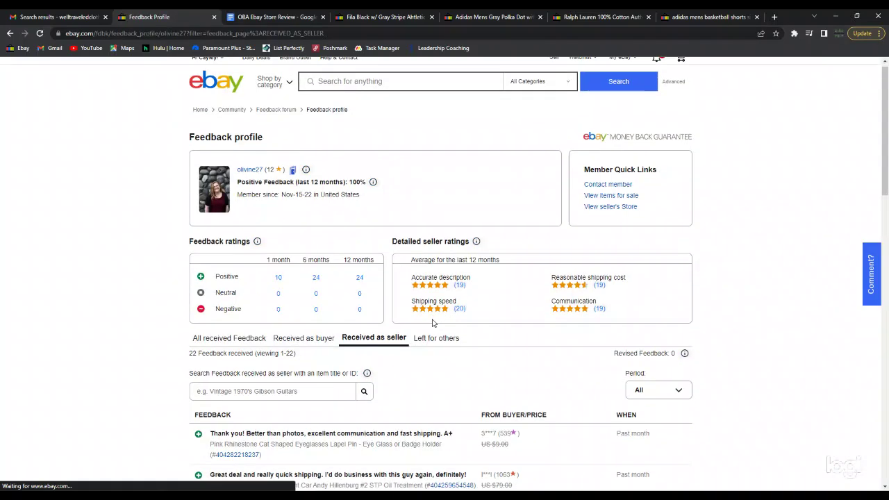
# Read through the buyer comments received as seller, down to the oldest one, and return to the feedback ratings.
pyautogui.scroll(-3, 432, 322)
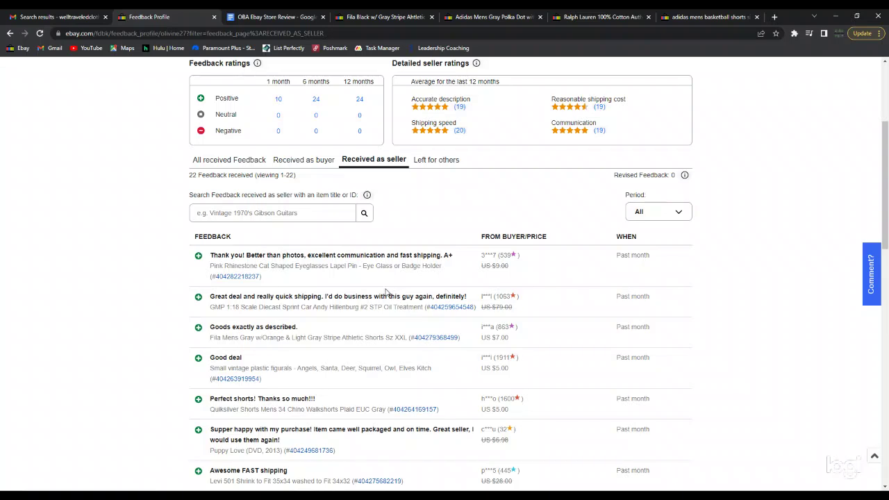
pyautogui.scroll(-3, 448, 292)
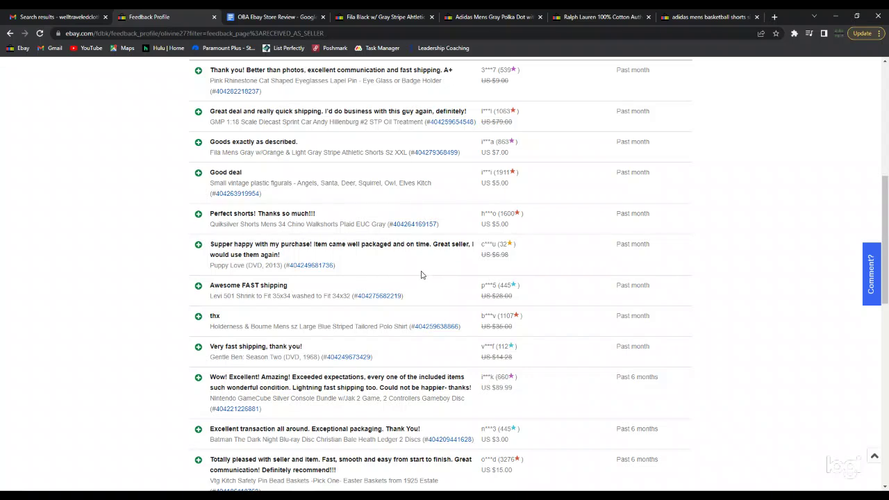
pyautogui.scroll(-2, 411, 273)
pyautogui.scroll(-4, 405, 272)
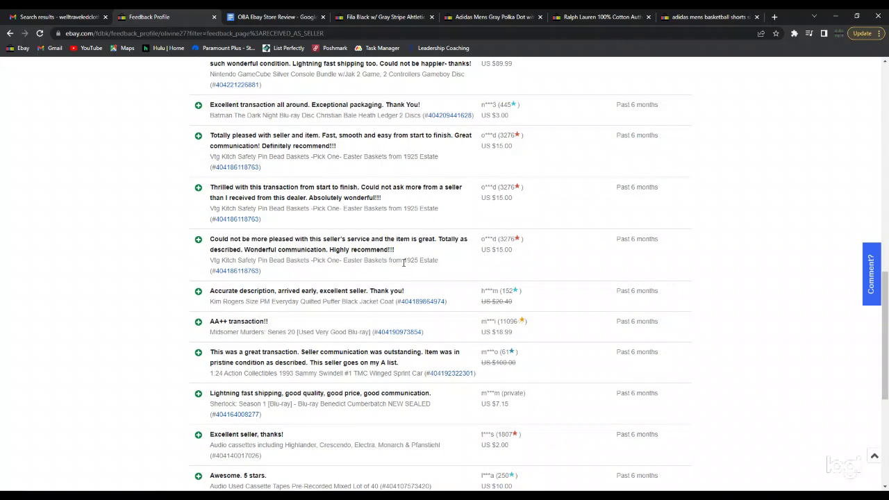
pyautogui.scroll(-3, 403, 261)
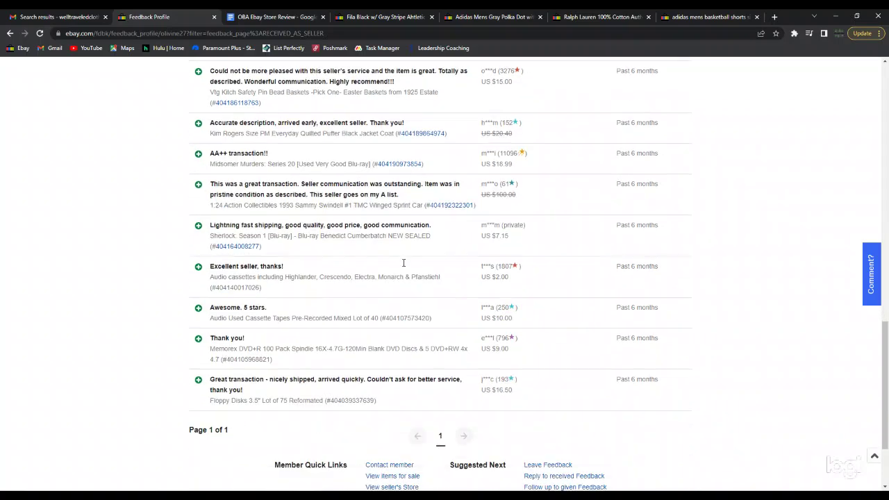
pyautogui.scroll(10, 403, 259)
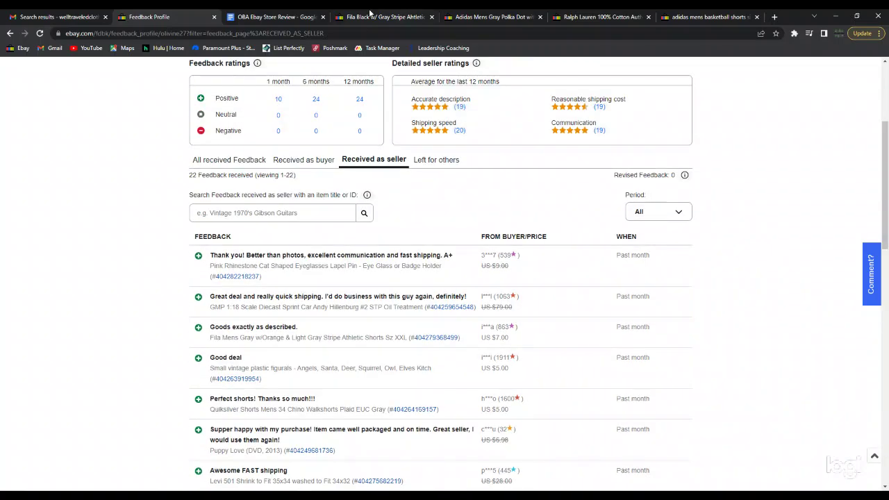
# Review the Feedback and Consistency notes in the review document, then show the listing schedule in the OBA store's About section.
pyautogui.click(274, 17)
pyautogui.scroll(-2, 354, 238)
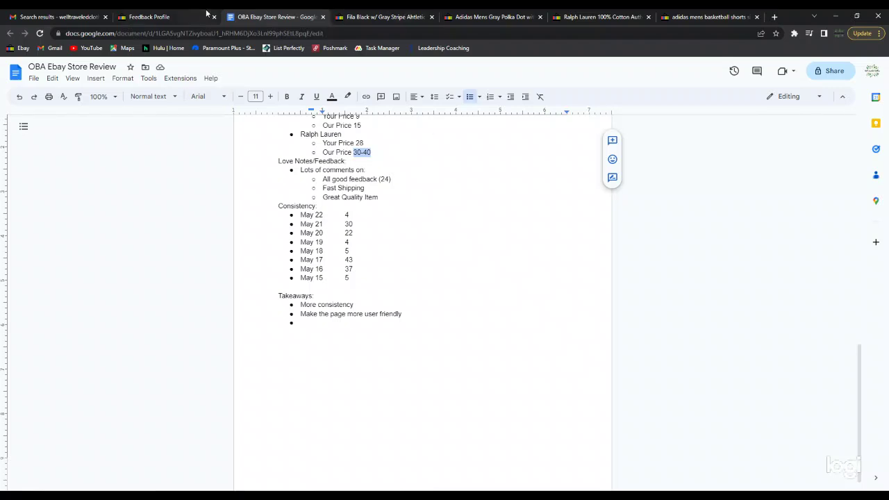
pyautogui.click(159, 17)
pyautogui.scroll(3, 302, 207)
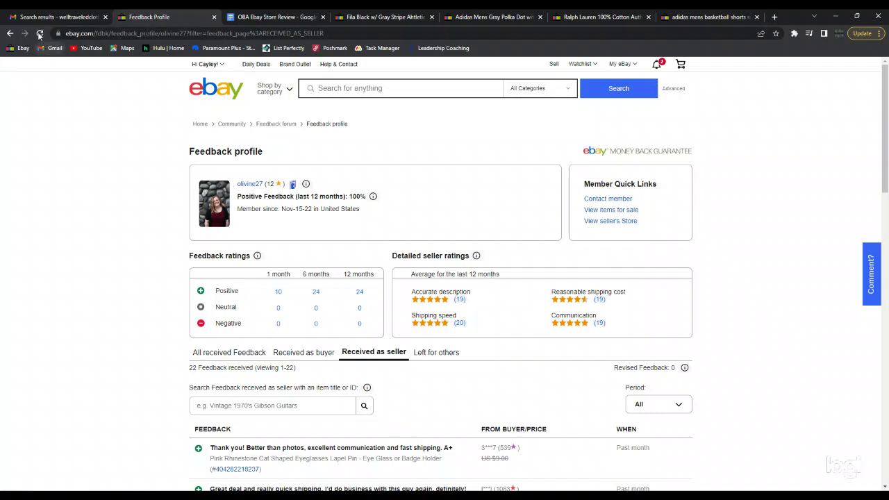
pyautogui.click(10, 33)
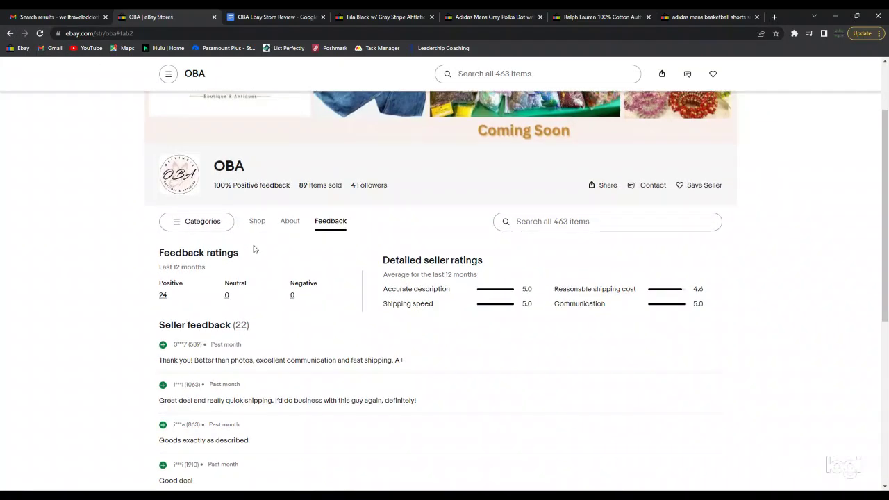
pyautogui.click(289, 223)
pyautogui.scroll(-2, 330, 252)
pyautogui.scroll(-1, 331, 251)
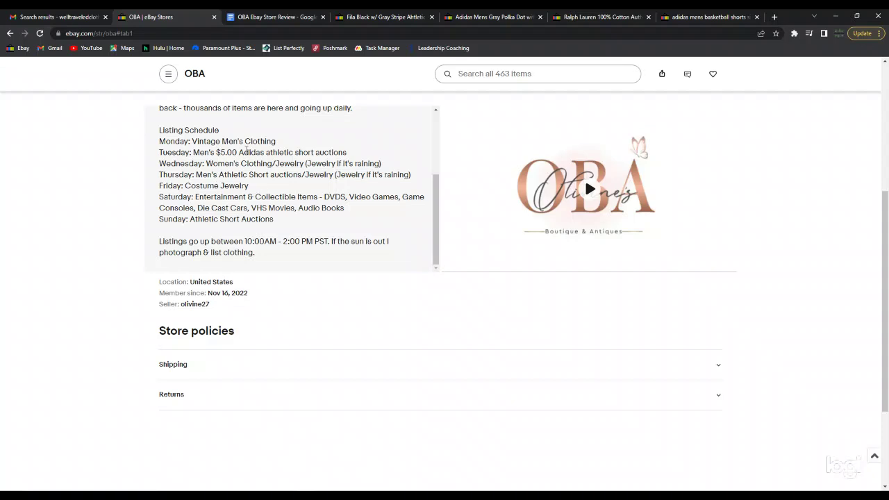
# Try to highlight the May 19 and May 18 counts in the review document's Consistency list, and undo the accidental text move.
pyautogui.click(292, 14)
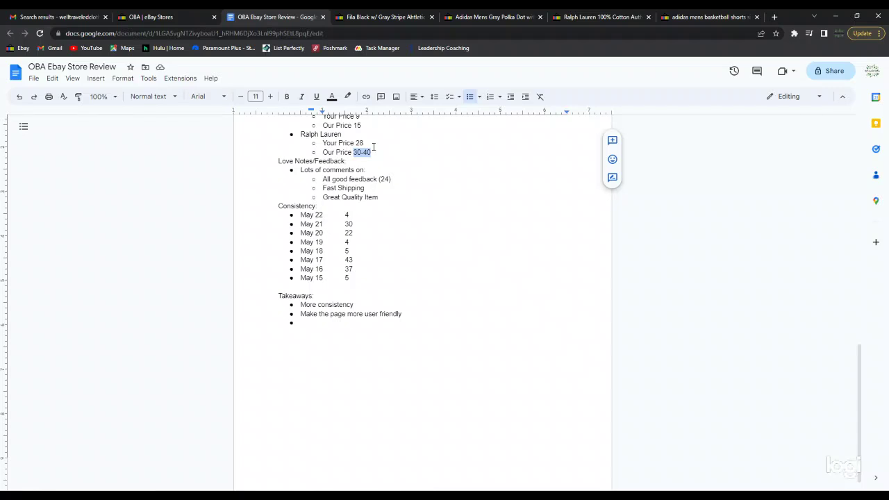
pyautogui.doubleClick(349, 242)
pyautogui.moveTo(351, 251); pyautogui.dragTo(346, 242)
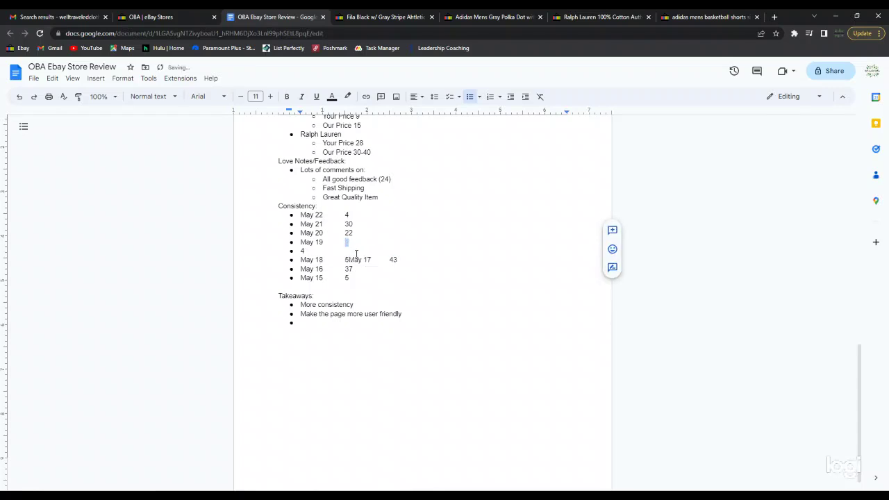
pyautogui.click(18, 99)
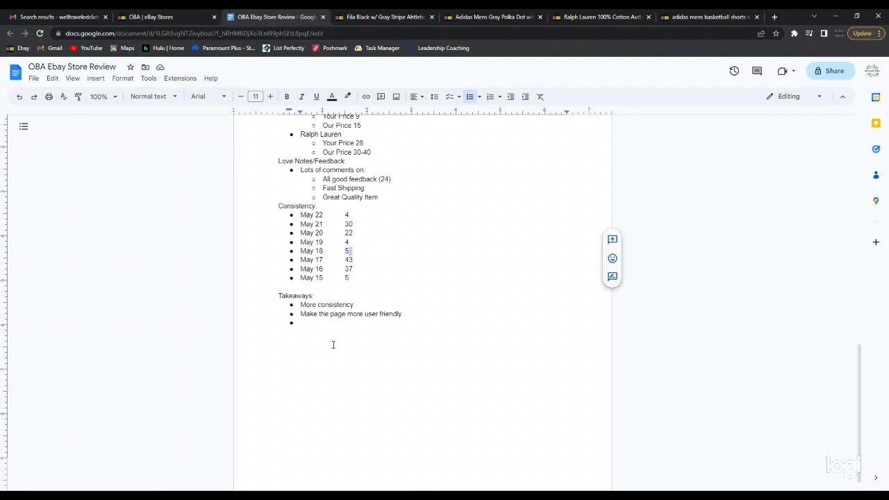
# In the store's listing schedule, highlight Thursday's and Wednesday's "(Jewelry if it's raining)" notes and the start of the listing hours, then reread About us.
pyautogui.click(182, 15)
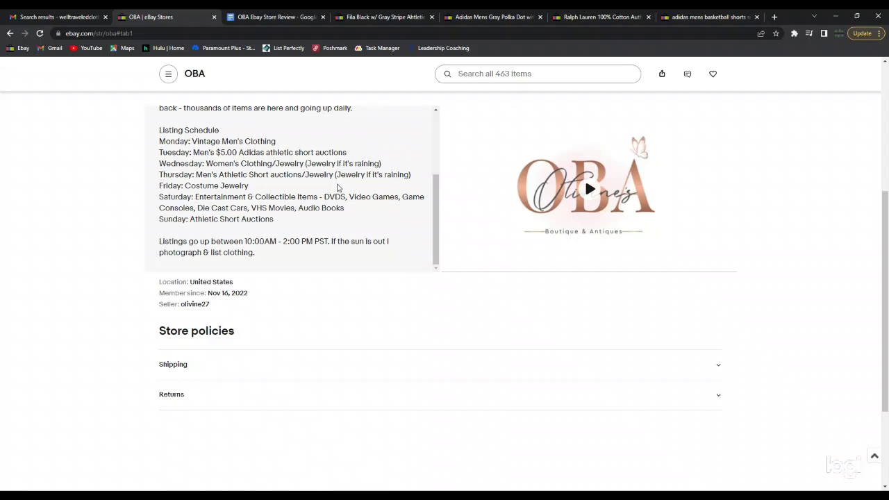
pyautogui.moveTo(336, 174); pyautogui.dragTo(413, 182)
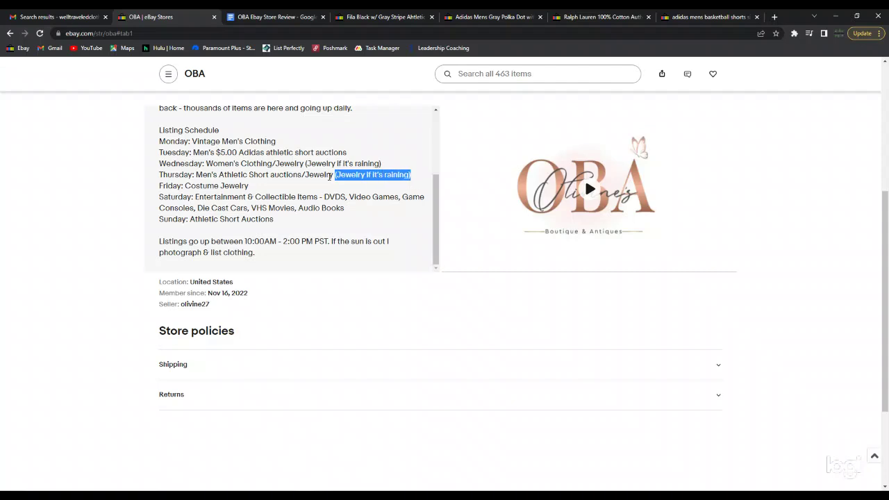
pyautogui.moveTo(305, 164); pyautogui.dragTo(390, 167)
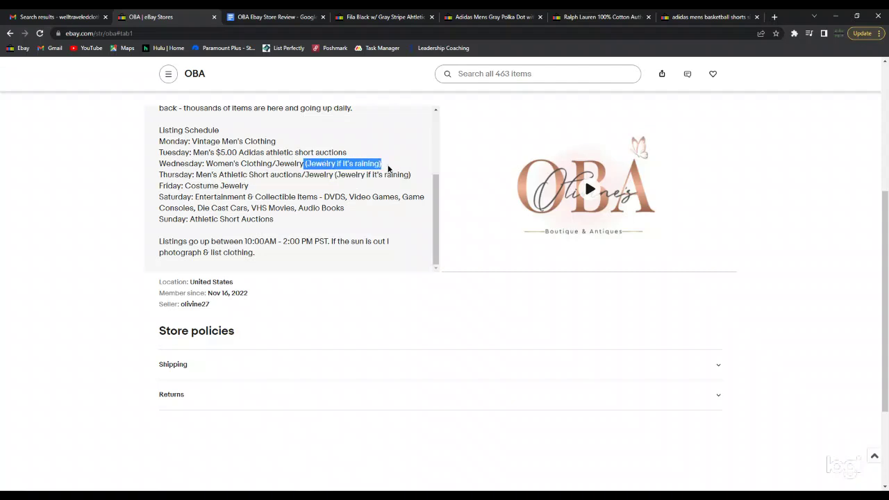
pyautogui.scroll(-2, 313, 234)
pyautogui.scroll(2, 289, 212)
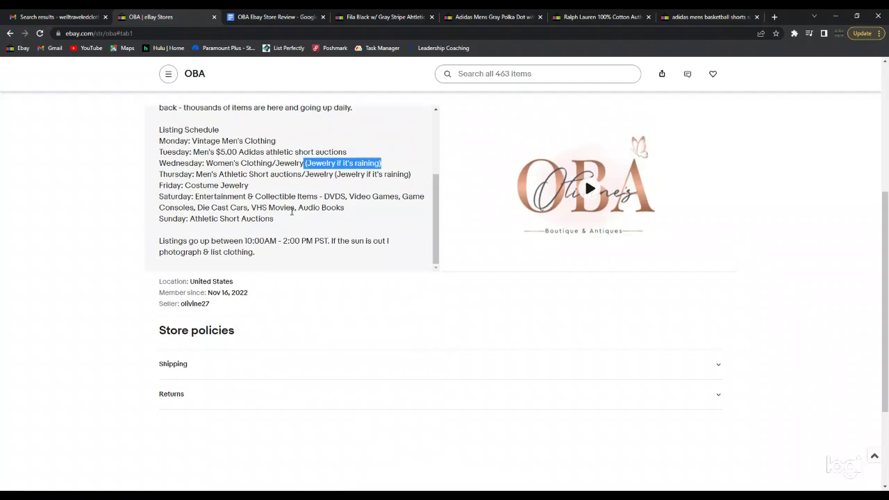
pyautogui.moveTo(206, 242); pyautogui.dragTo(266, 241)
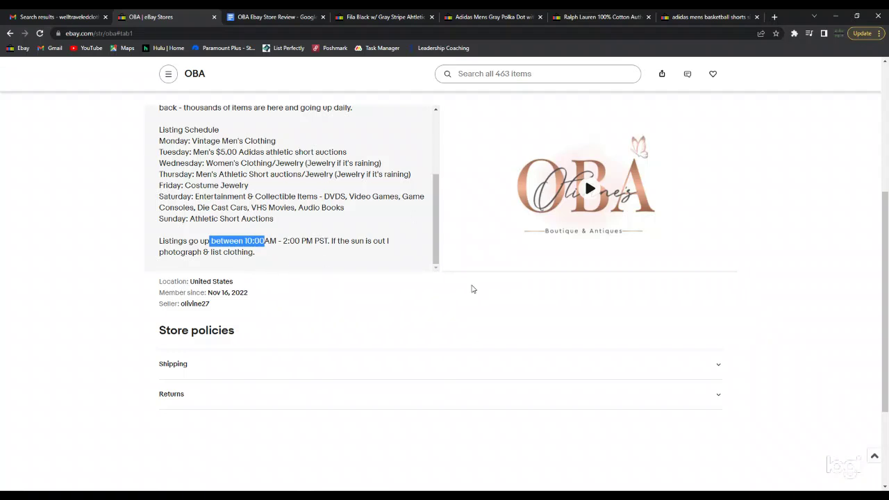
pyautogui.scroll(1, 475, 290)
pyautogui.scroll(2, 389, 254)
pyautogui.scroll(2, 381, 261)
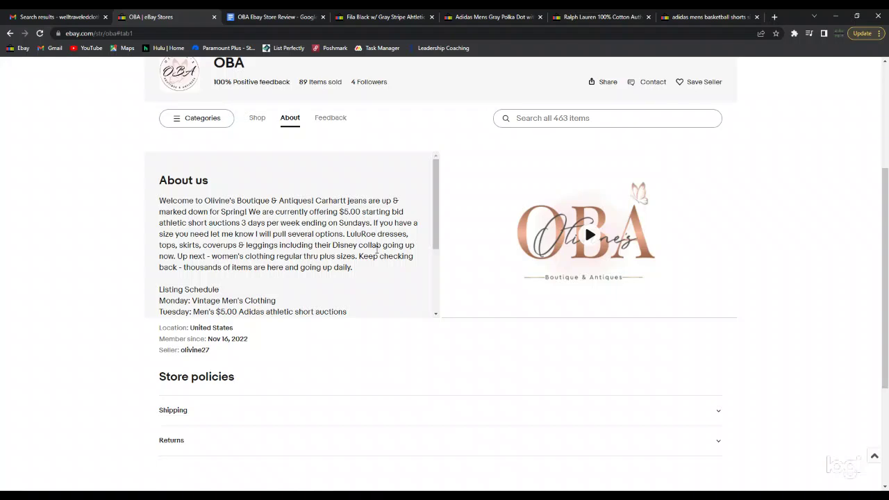
# Check the review document's Takeaways, then return to the store's About section and inspect its shipping policy.
pyautogui.click(259, 15)
pyautogui.scroll(-1, 351, 288)
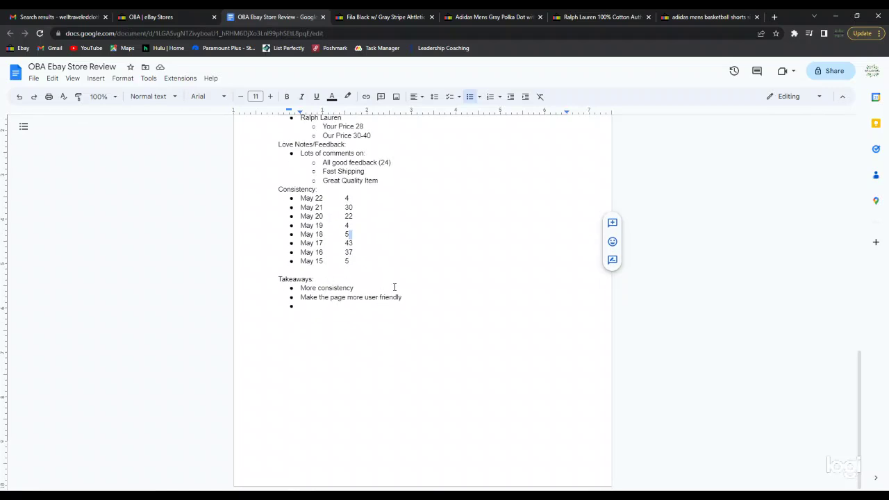
pyautogui.click(160, 16)
pyautogui.scroll(-3, 280, 266)
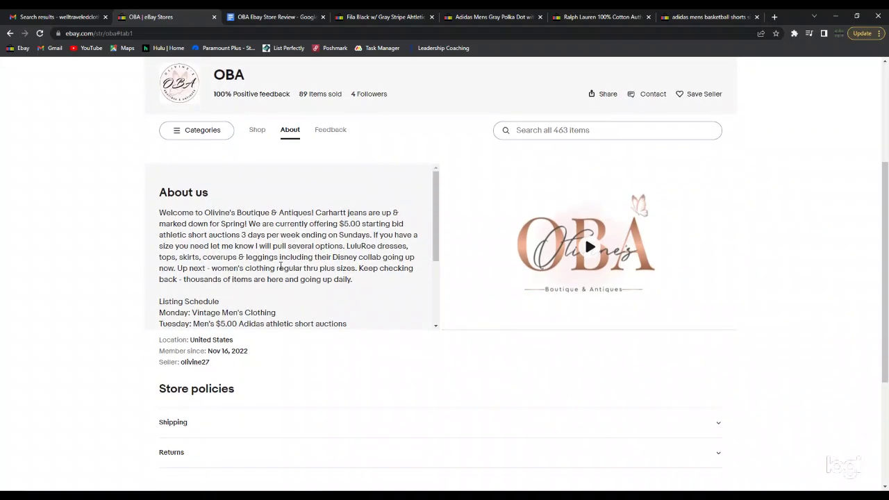
pyautogui.scroll(1, 269, 217)
pyautogui.scroll(-1, 271, 217)
pyautogui.moveTo(436, 147); pyautogui.dragTo(453, 210)
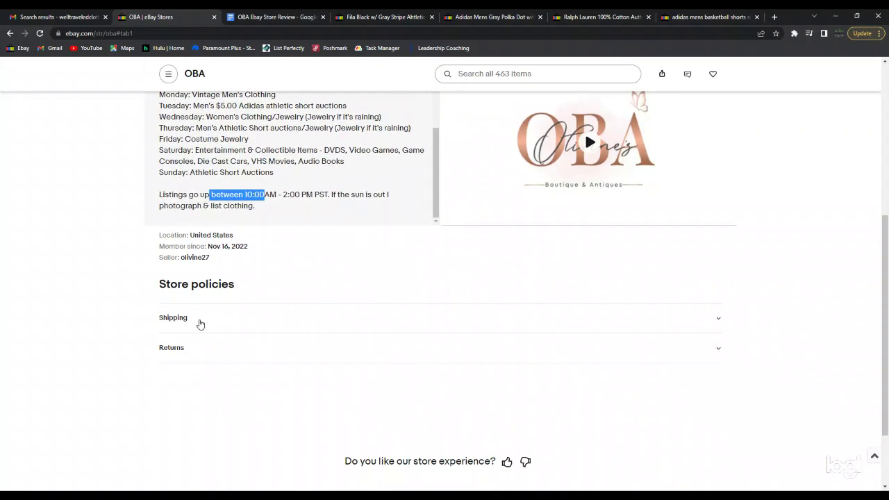
pyautogui.click(272, 322)
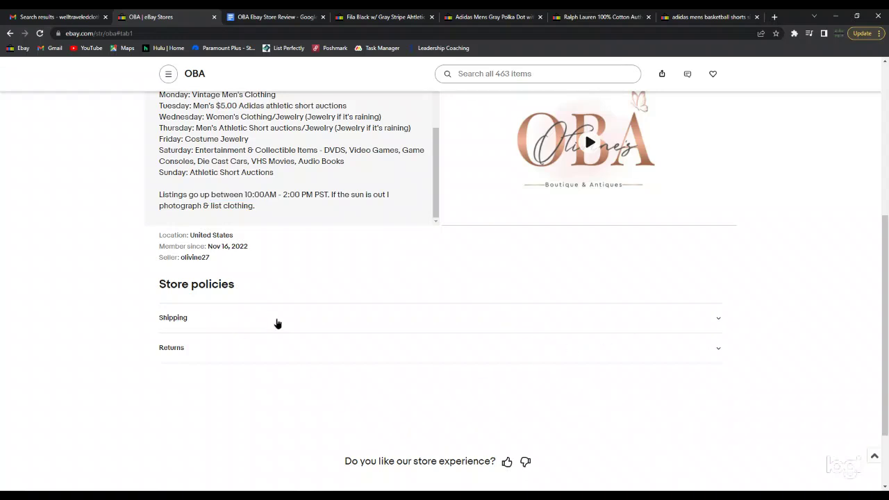
pyautogui.click(270, 321)
# Look over the store banner and About us text, compare them with the review document's Overall notes, and return to the storefront.
pyautogui.scroll(8, 173, 182)
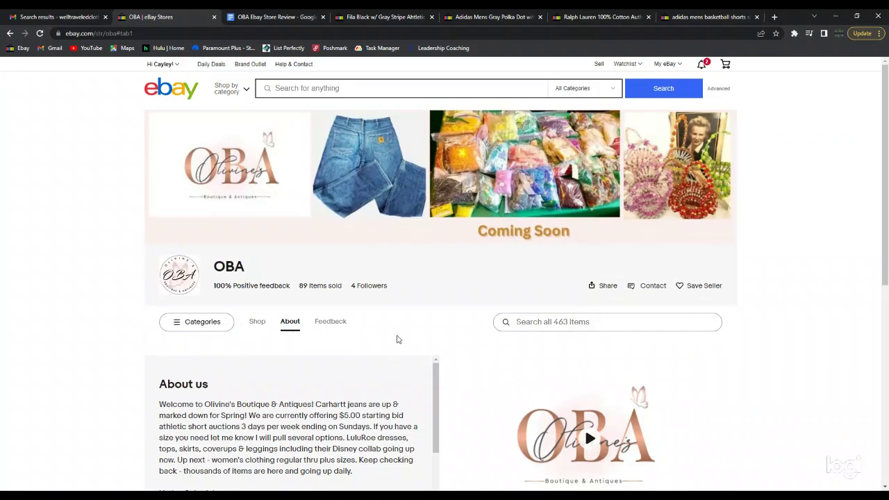
pyautogui.scroll(-1, 408, 401)
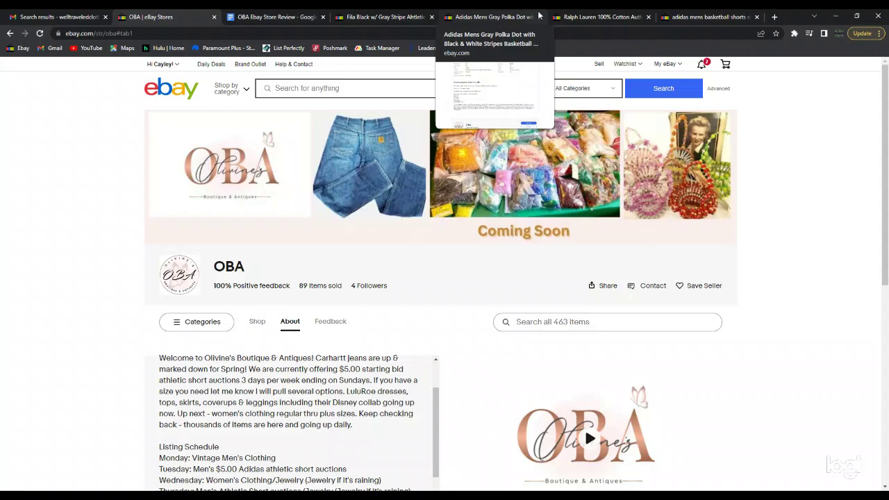
pyautogui.click(271, 16)
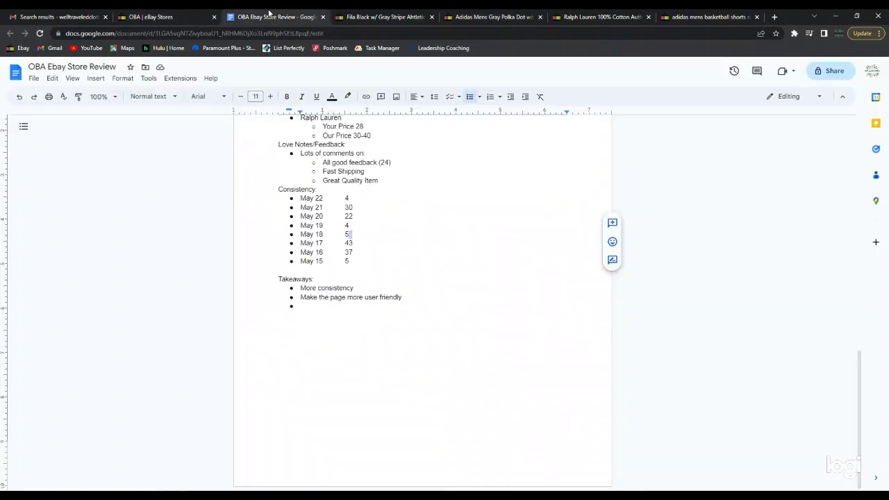
pyautogui.scroll(4, 410, 267)
pyautogui.scroll(5, 410, 268)
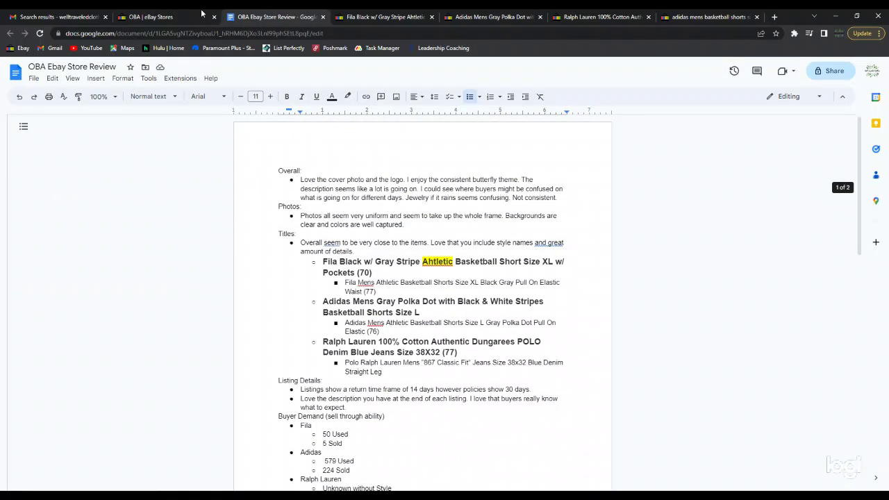
pyautogui.click(150, 16)
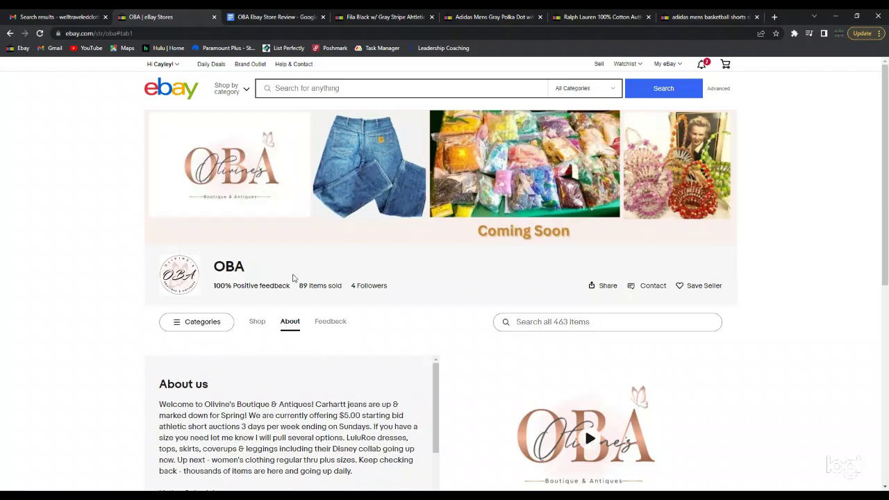